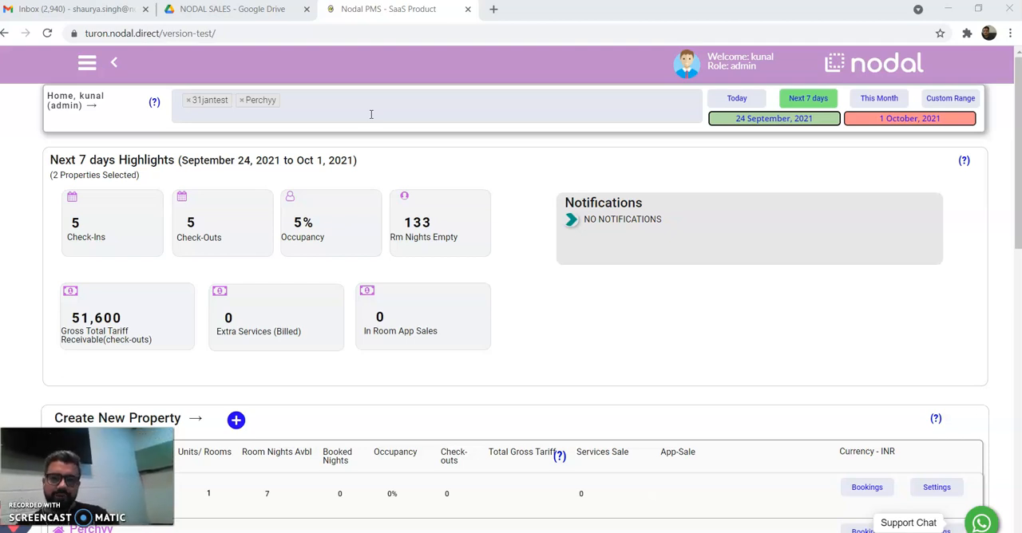
Remove the 31jantest property from the dashboard's property selection so only Perchyy is selected.
click(188, 103)
click(420, 80)
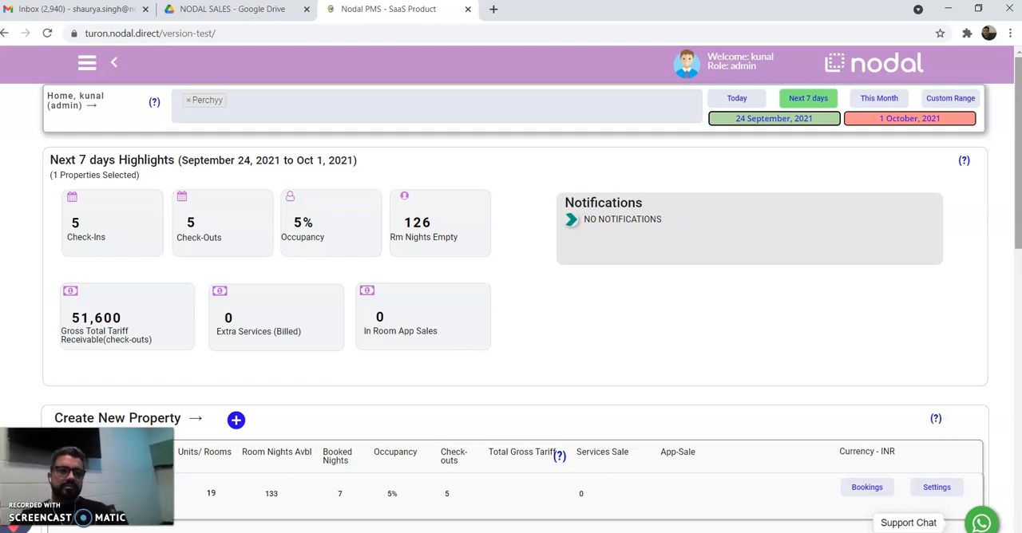
Examine the Next 7 days Highlights figures for Perchyy, including check-ins, occupancy, gross tariff and in-room app sales.
click(1017, 166)
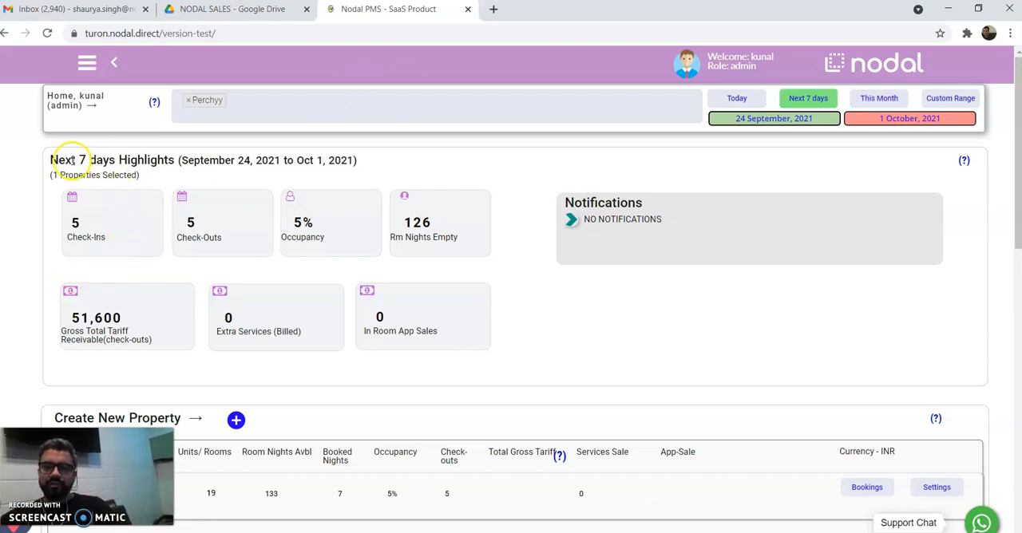
drag(44, 160, 168, 160)
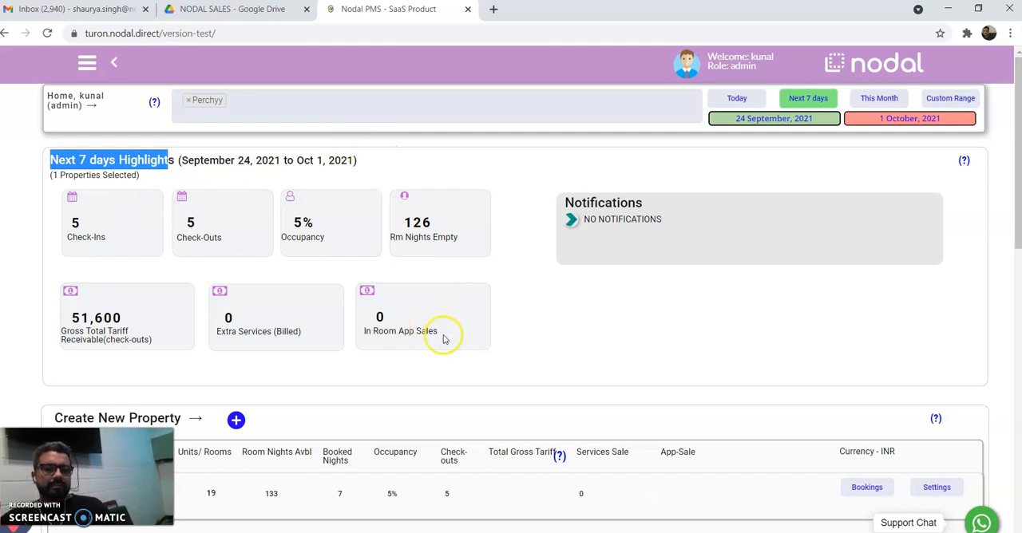
click(406, 324)
right_click(395, 326)
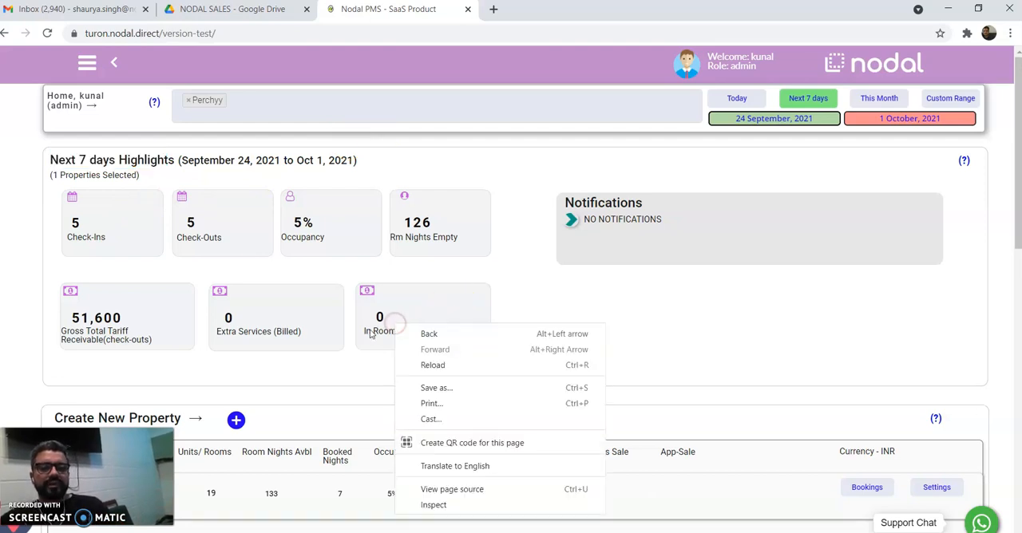
click(411, 315)
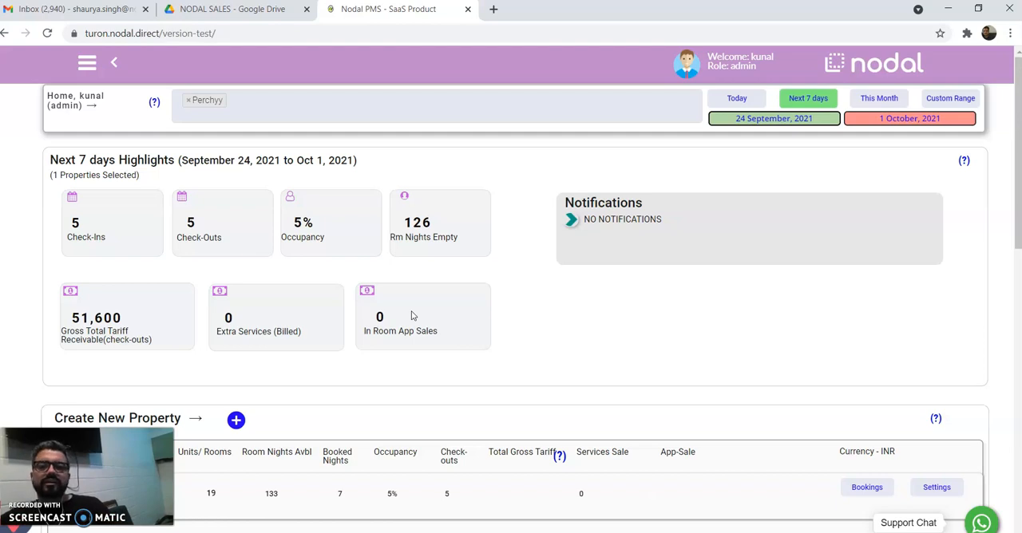
mouse_move(169, 334)
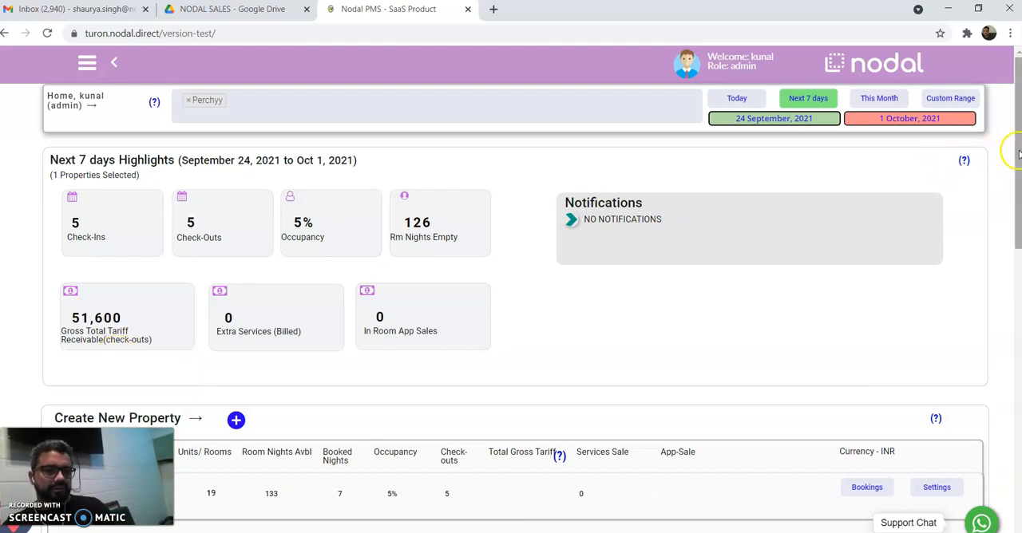
Examine Perchyy's row in the property table and the Cash Flows chart below it.
drag(1019, 153, 1017, 161)
drag(1015, 162, 998, 228)
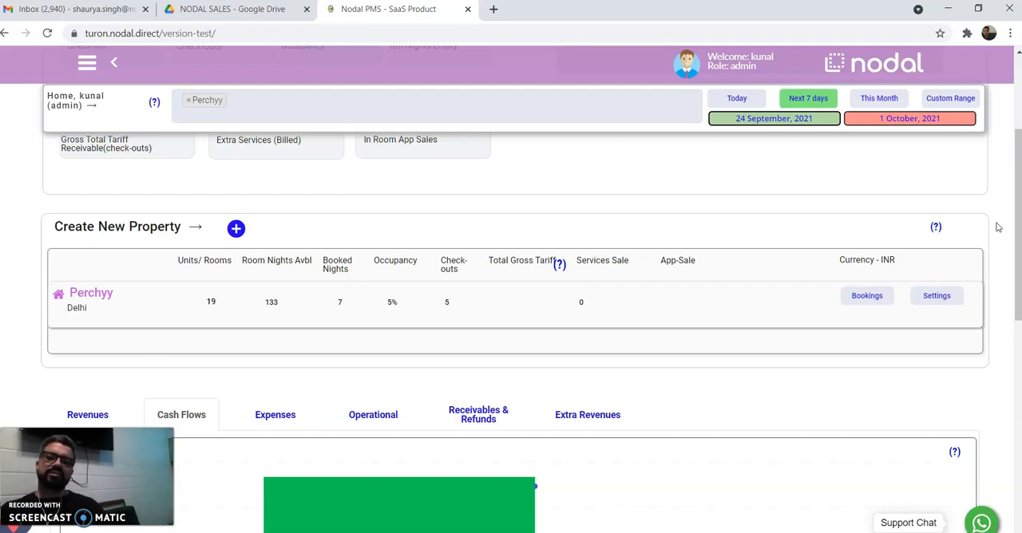
click(1017, 233)
drag(1016, 233, 1008, 258)
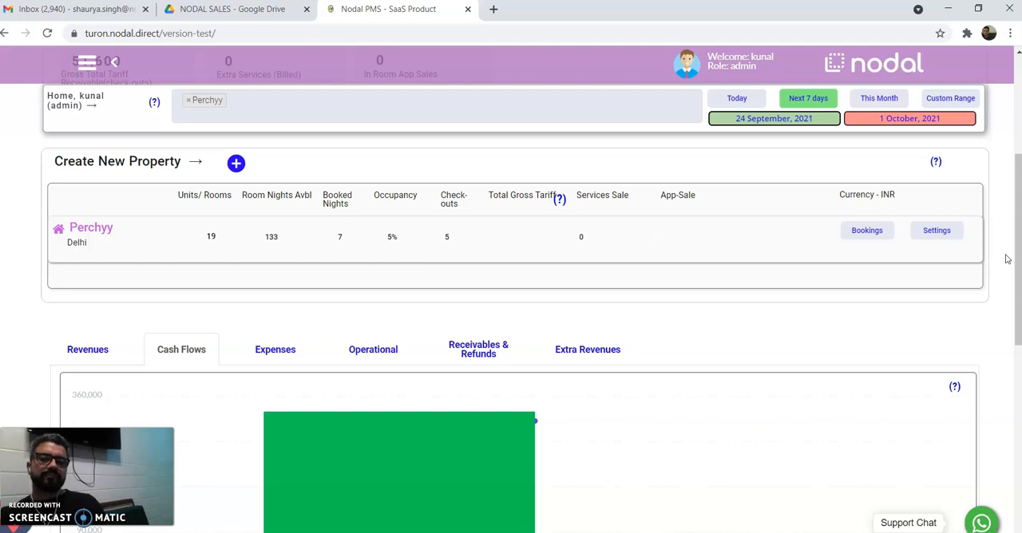
click(1019, 264)
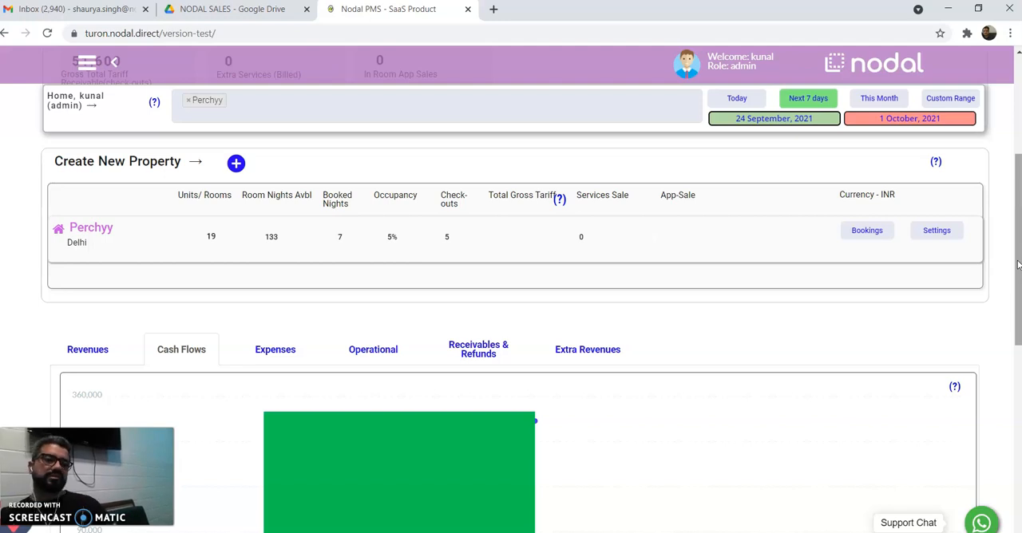
click(859, 231)
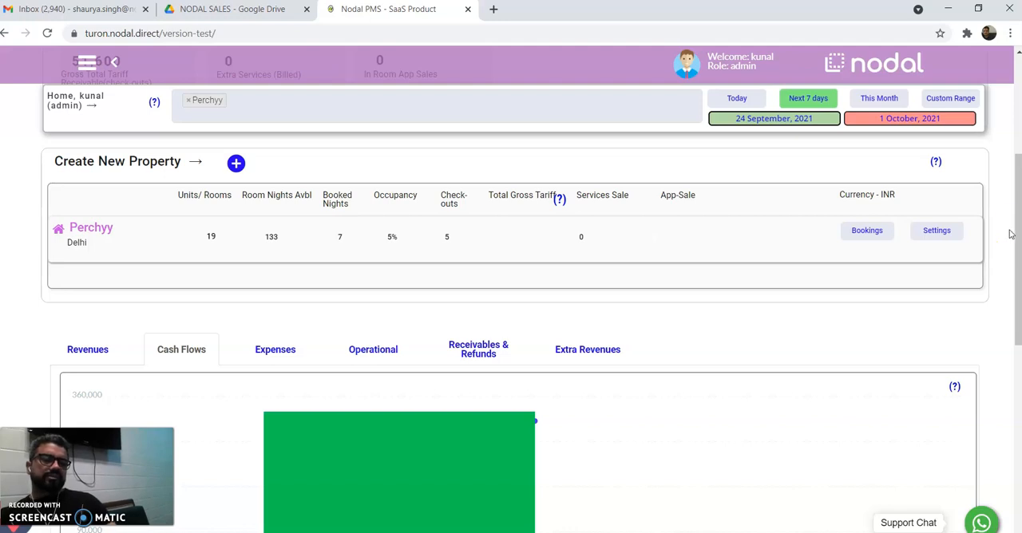
drag(1014, 228, 1006, 281)
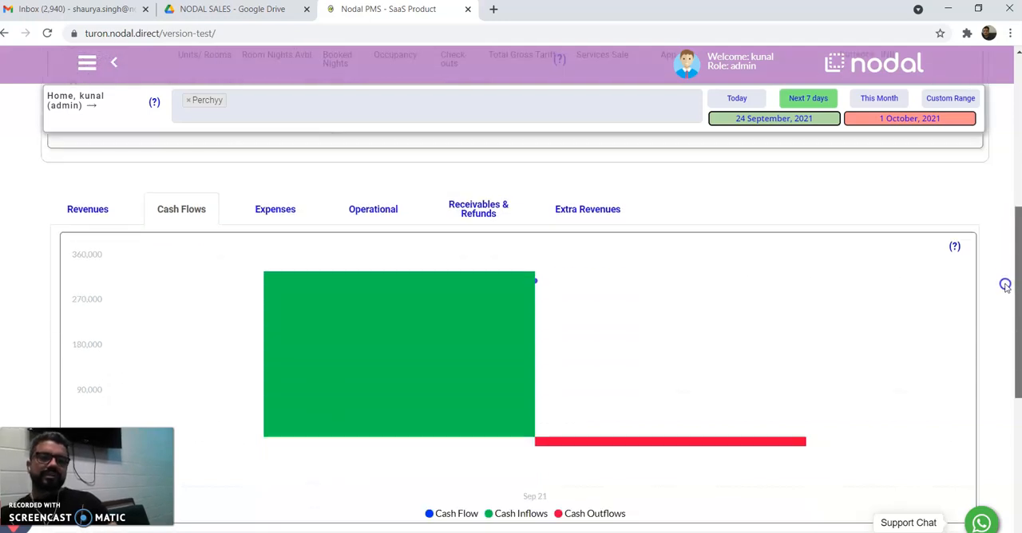
scroll(1006, 285, down, 1)
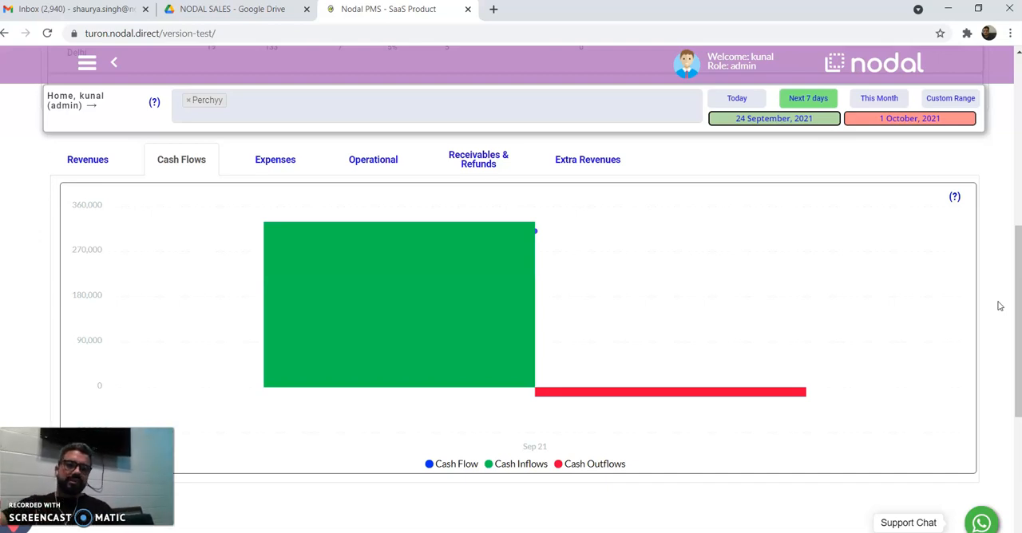
drag(1019, 308, 1017, 162)
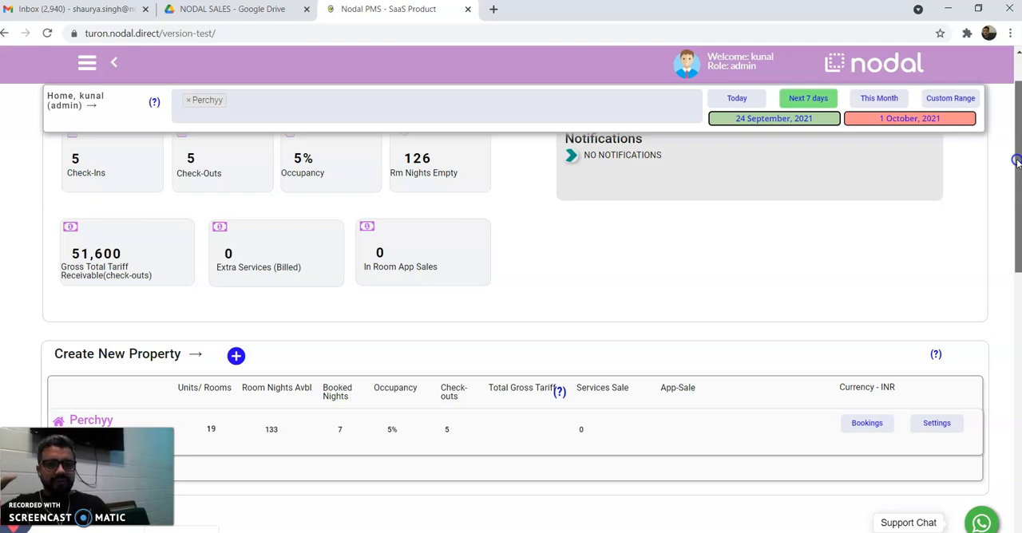
drag(1017, 162, 1017, 188)
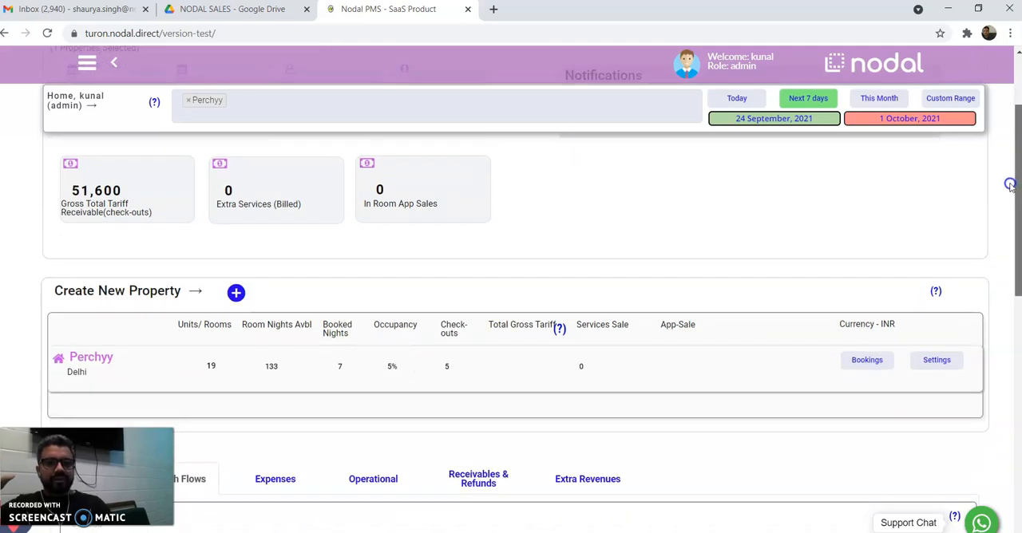
click(885, 367)
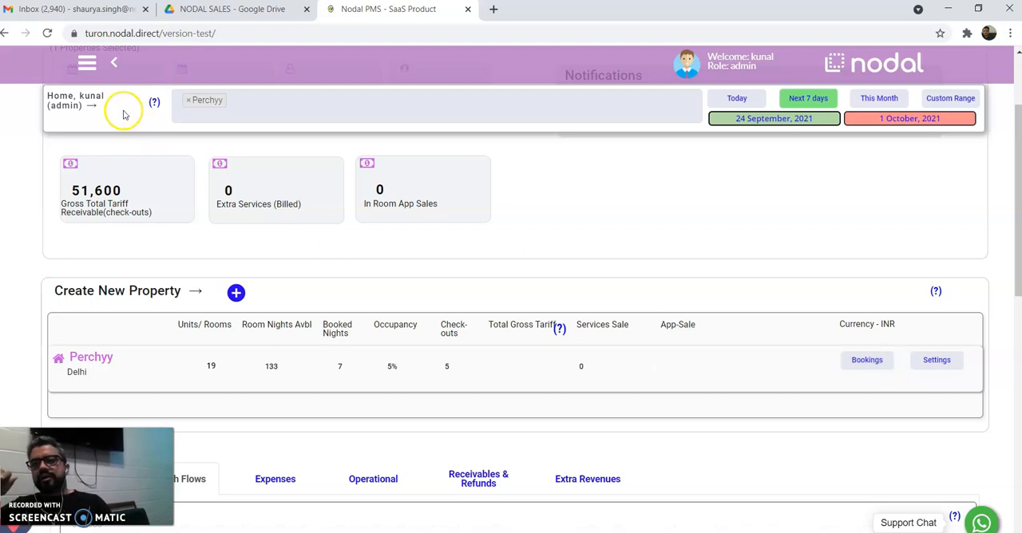
Open the bookings page of the Perchyy property.
click(88, 65)
click(44, 122)
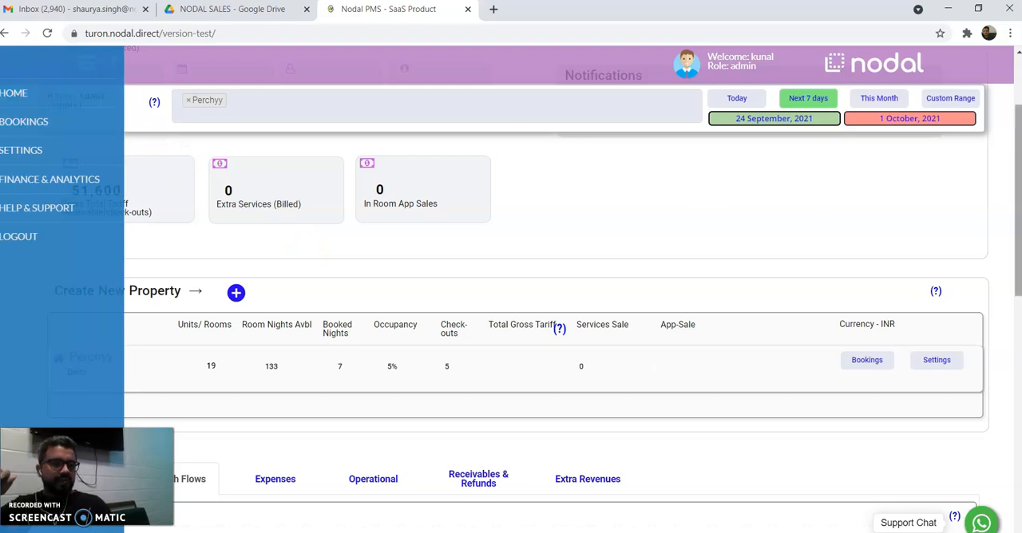
drag(1019, 184, 1007, 225)
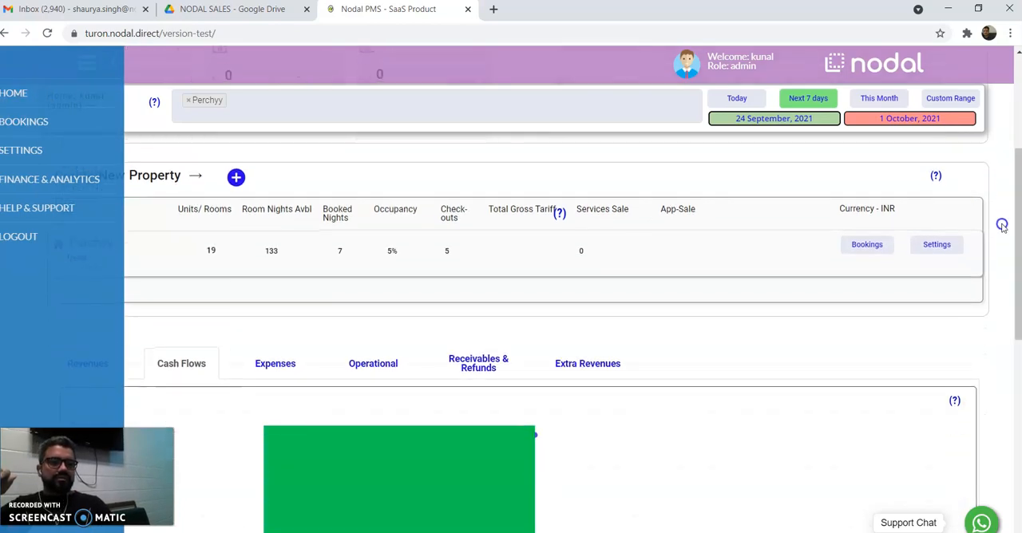
click(862, 245)
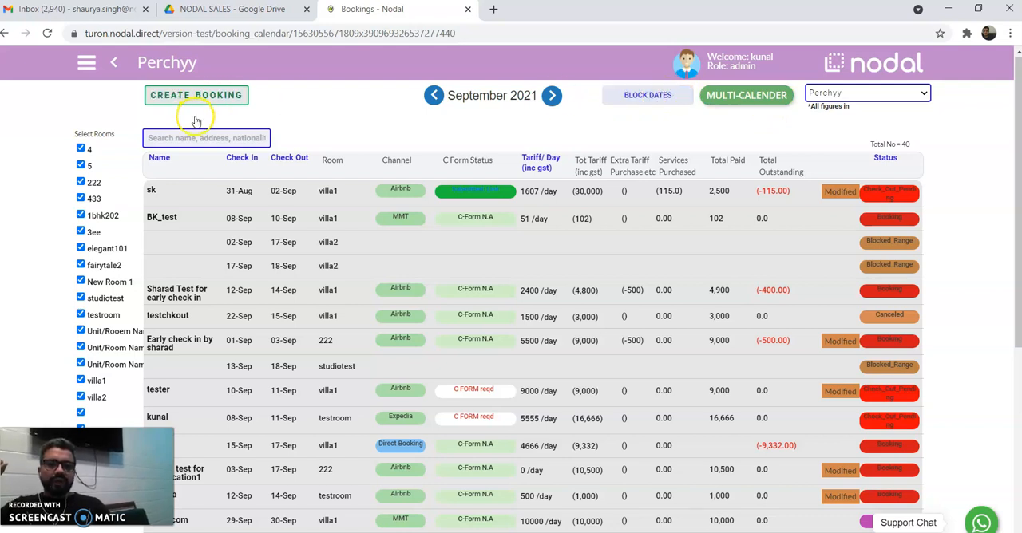
Check the booking search field and the list of properties available for switching.
click(185, 140)
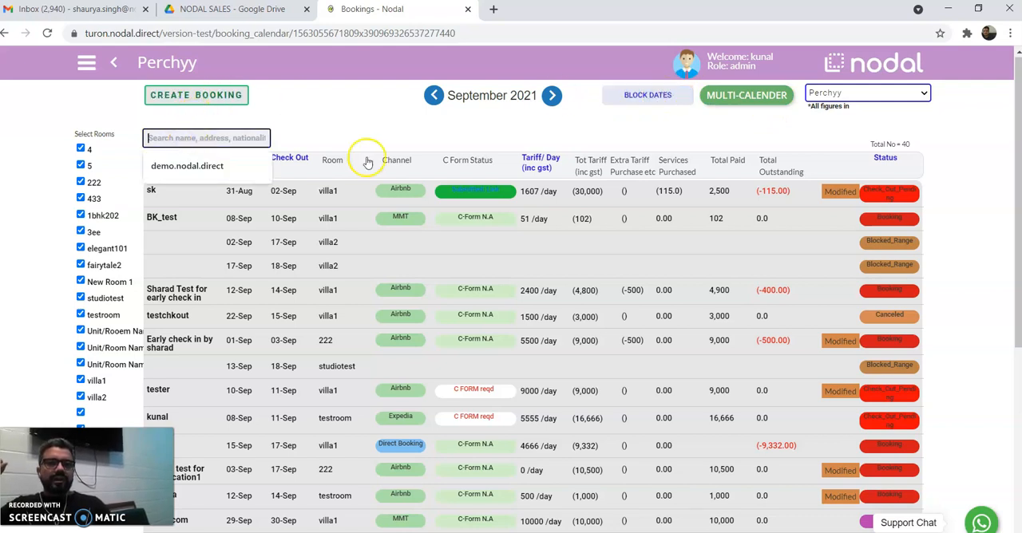
click(924, 97)
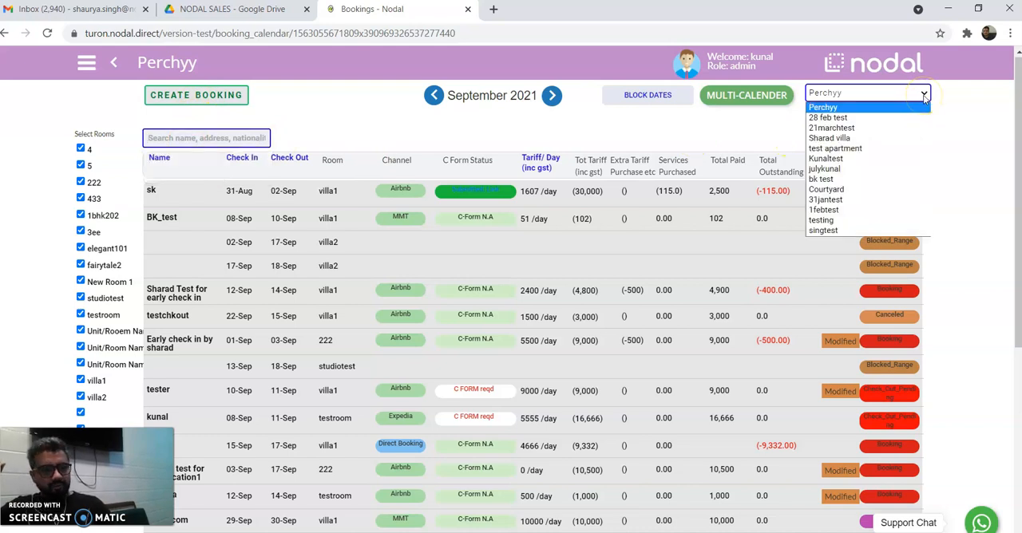
click(743, 126)
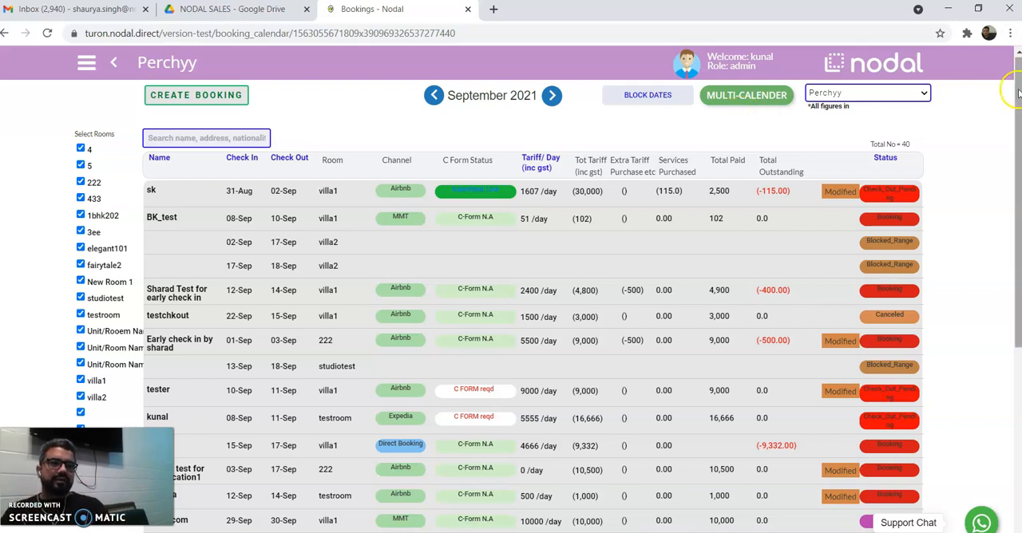
Examine Perchyy's September 2021 bookings list, including channels, C-form status, tariffs, outstanding amounts and booking status.
drag(1018, 93, 1012, 118)
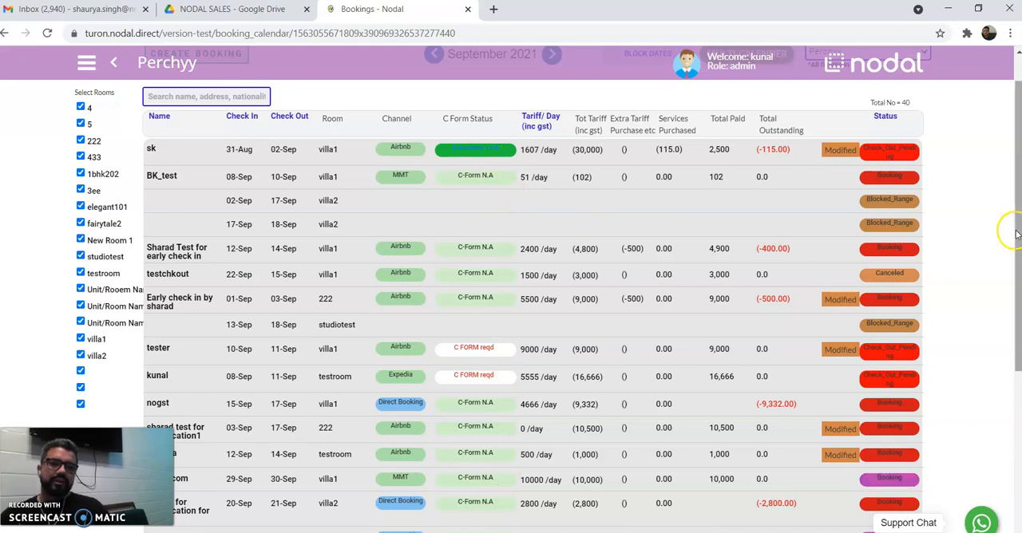
drag(1016, 234, 1007, 269)
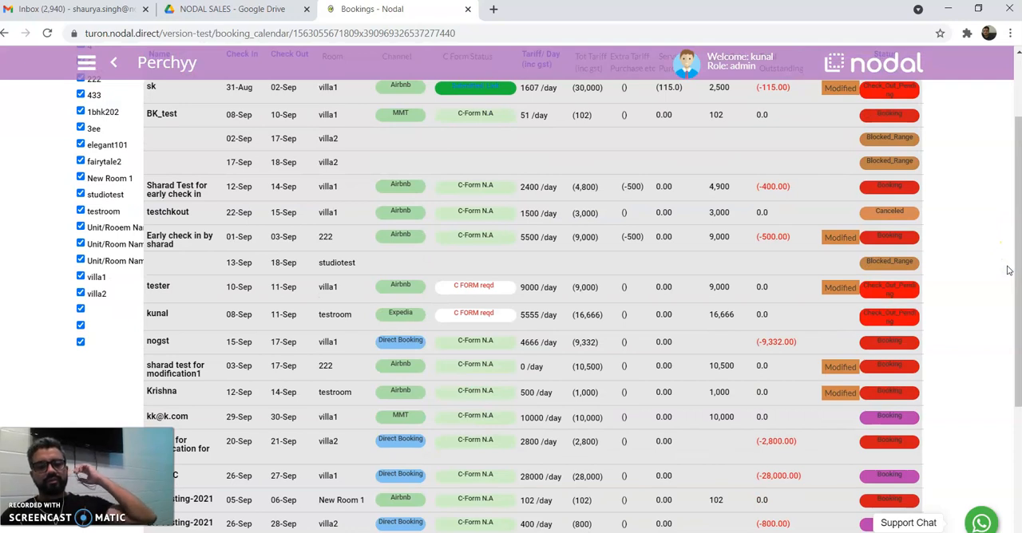
click(1019, 264)
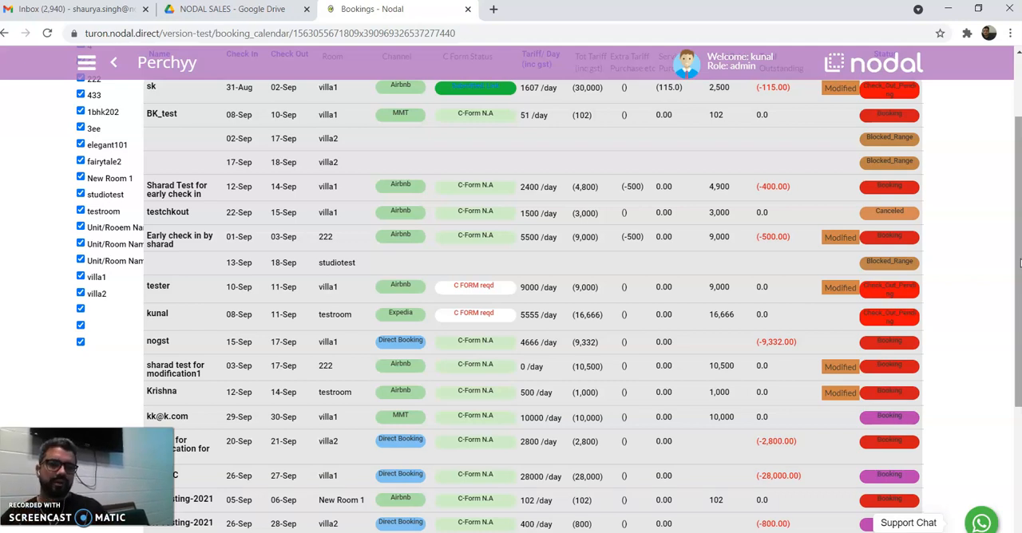
drag(1020, 264, 1019, 222)
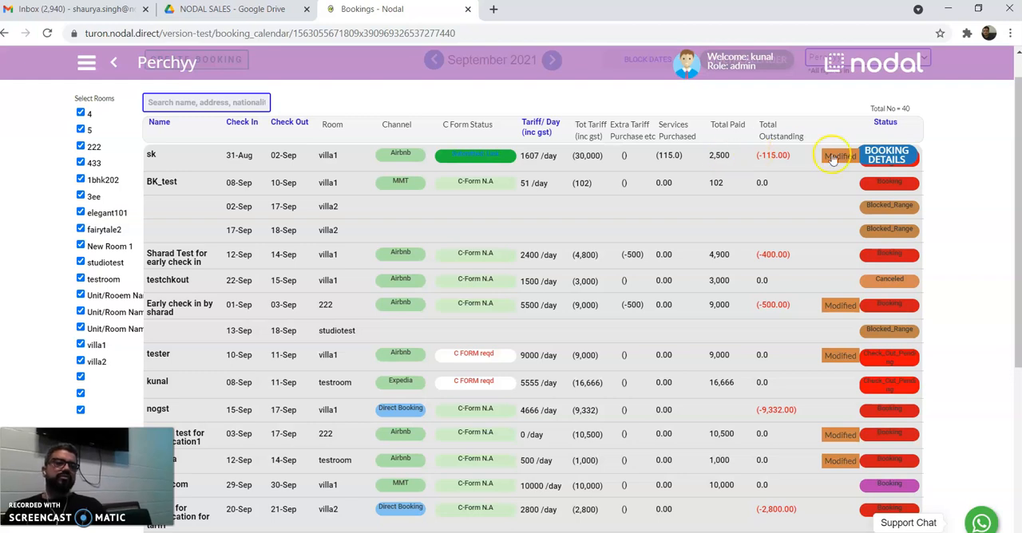
click(914, 162)
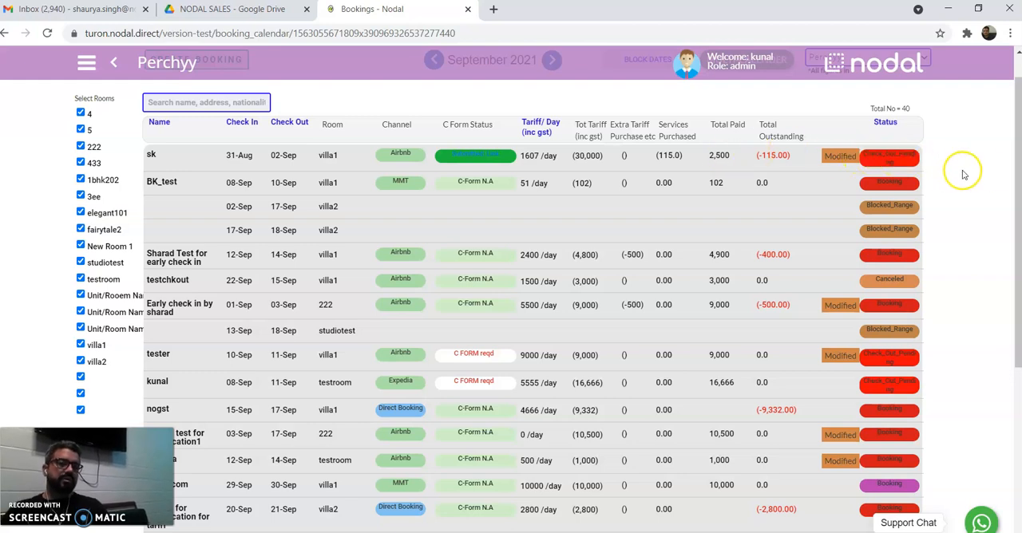
drag(1019, 177, 1018, 212)
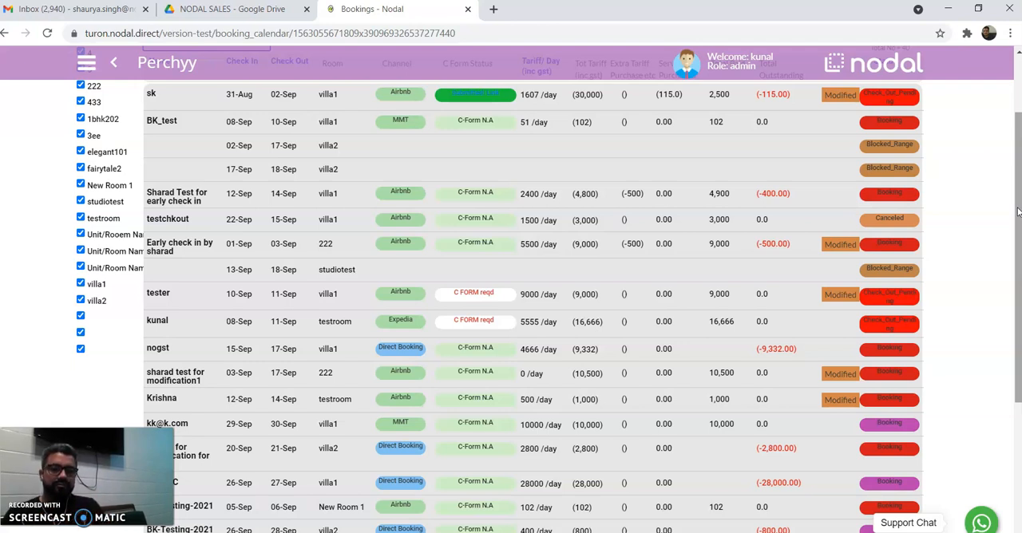
scroll(1018, 212, up, 1)
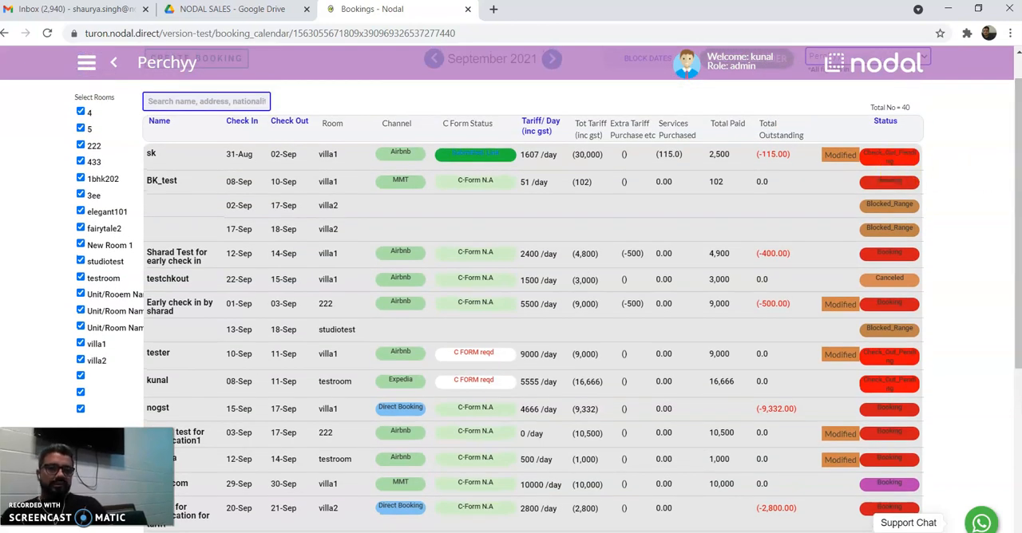
drag(1014, 175, 1010, 313)
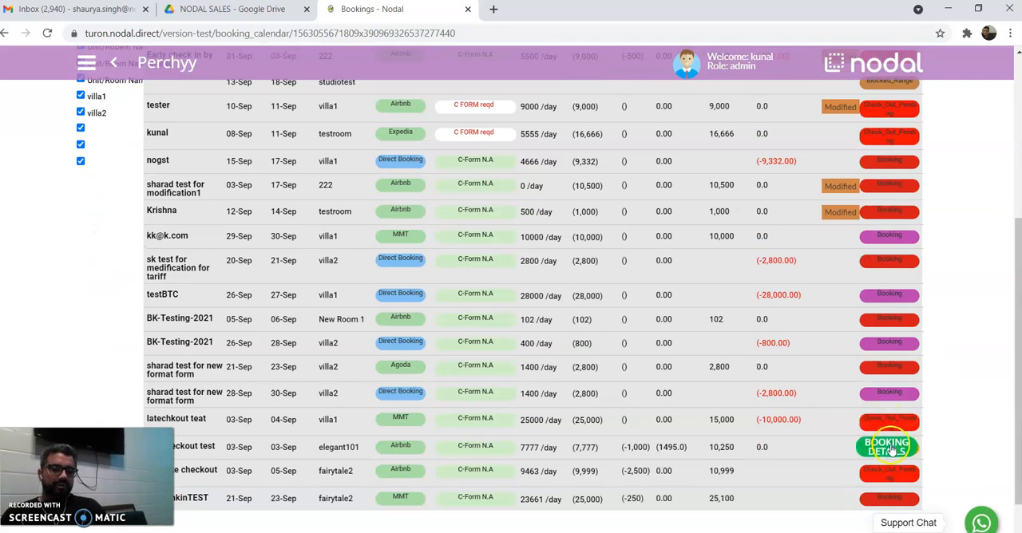
drag(1017, 293, 1018, 220)
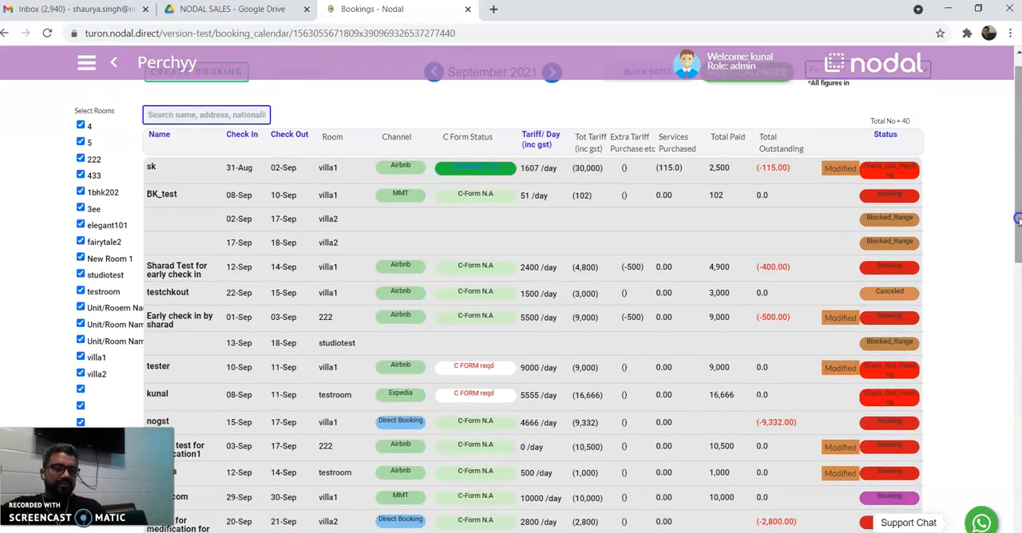
click(970, 193)
drag(1016, 192, 1016, 190)
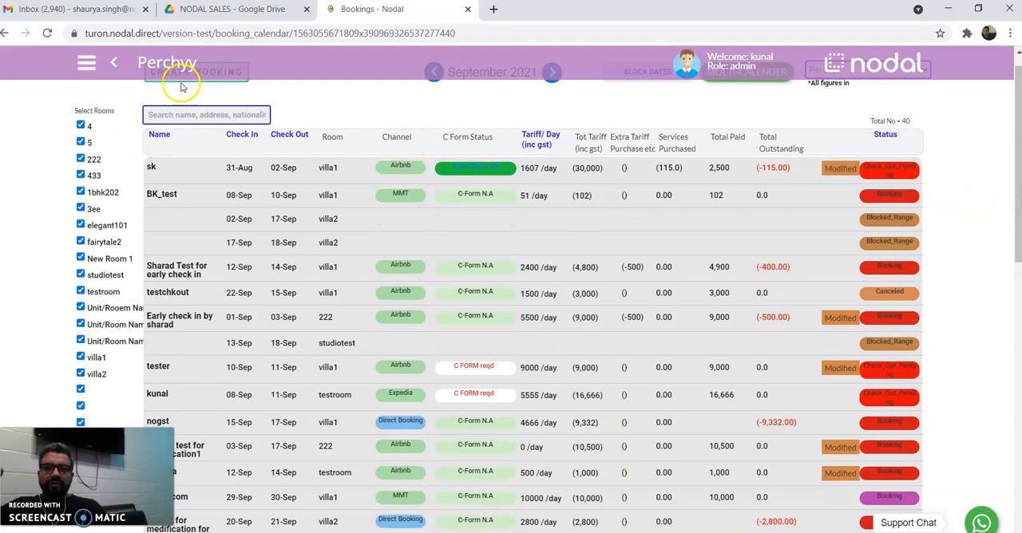
Start a new reservation for Perchyy and enter abc as the guest name.
drag(1017, 115, 1017, 93)
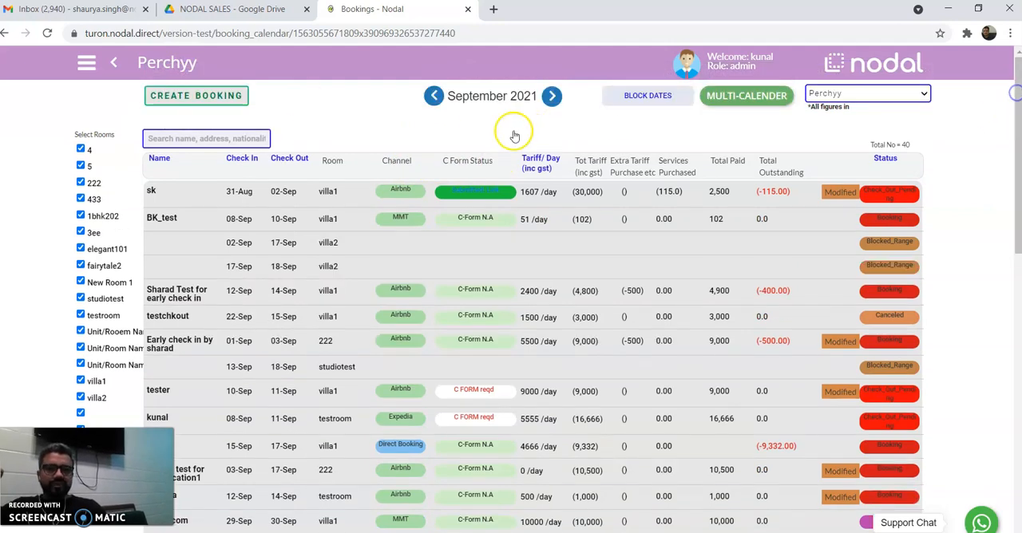
click(184, 101)
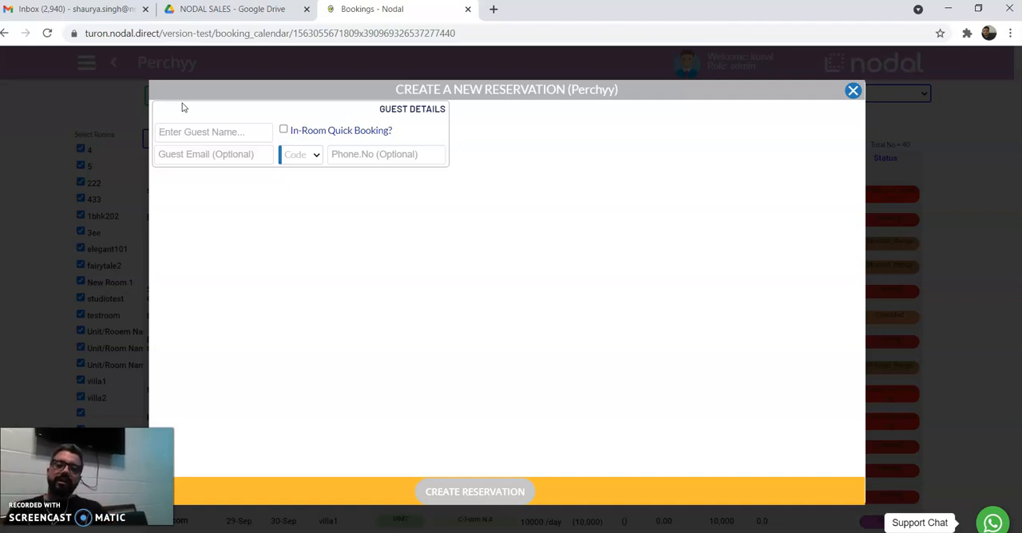
click(182, 135)
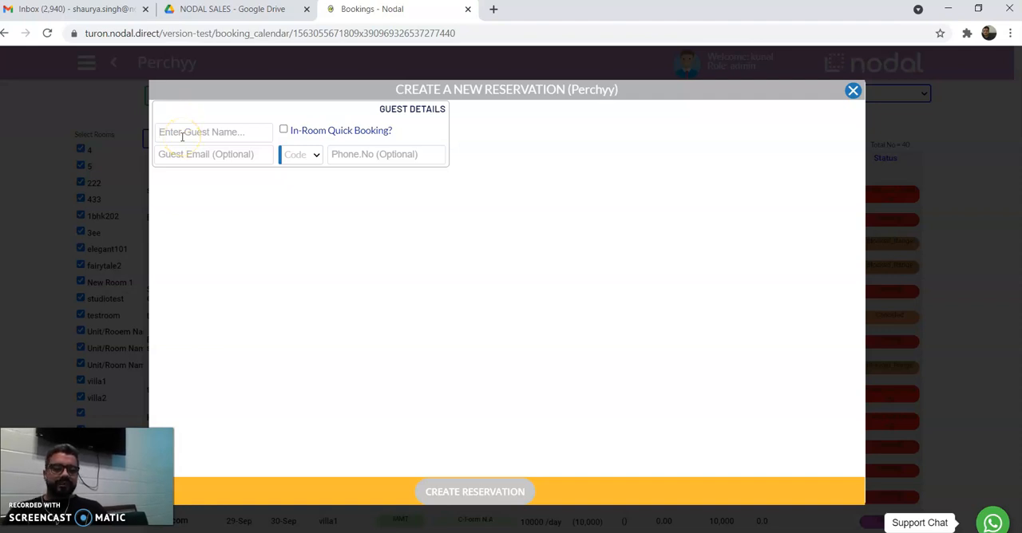
text(abc)
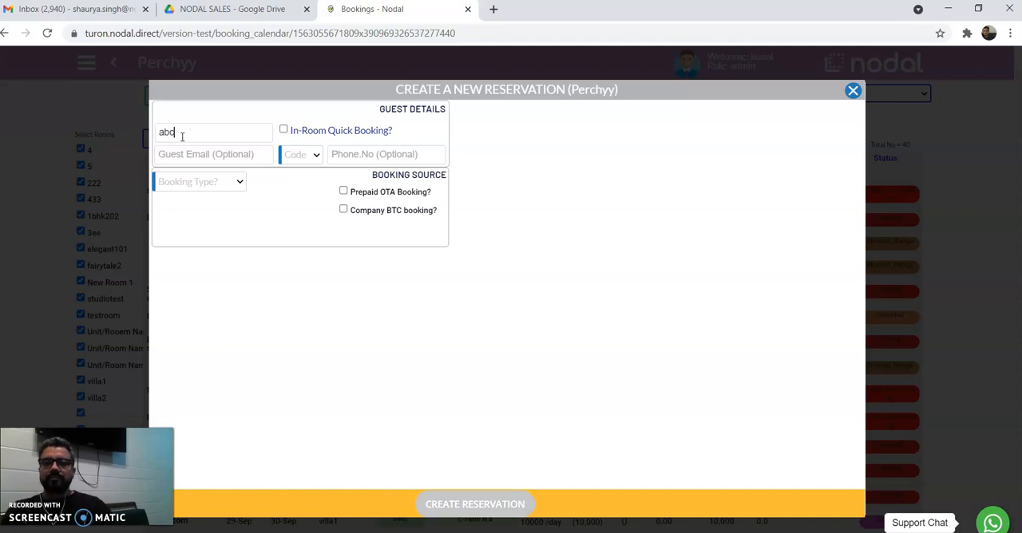
Enter the guest's email address, choose country code 31 and fill in the phone number.
click(184, 147)
text(abc@gm)
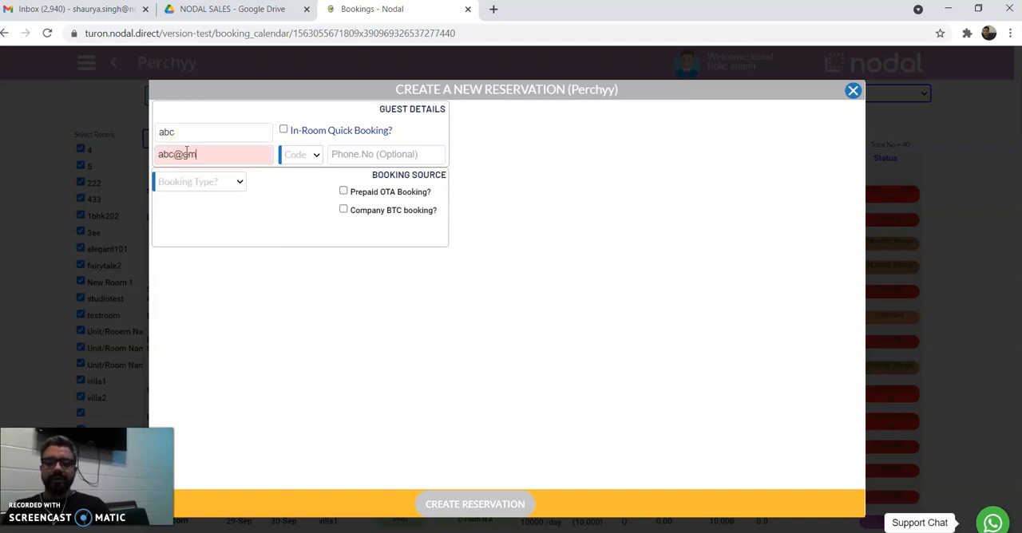
text(ail.com)
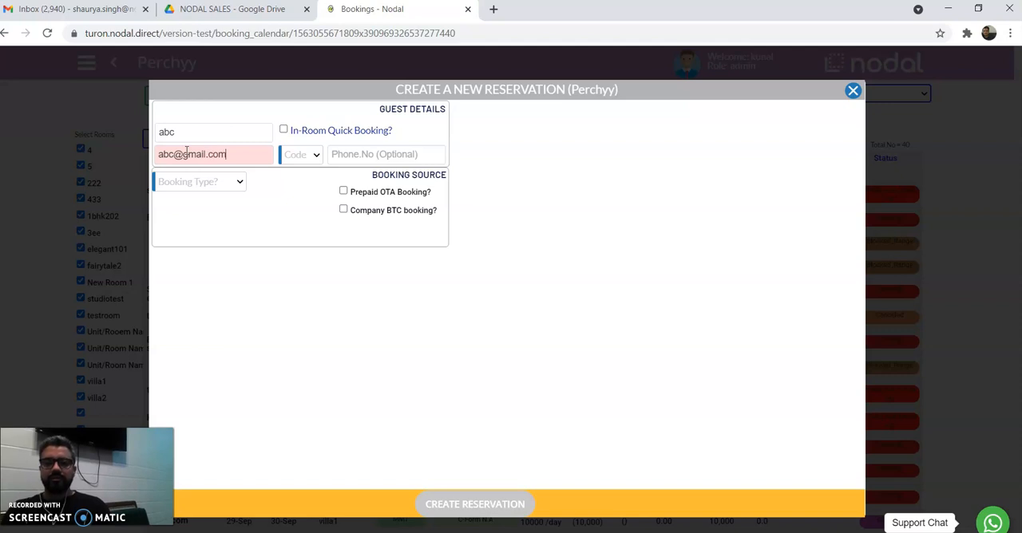
click(308, 156)
text(91)
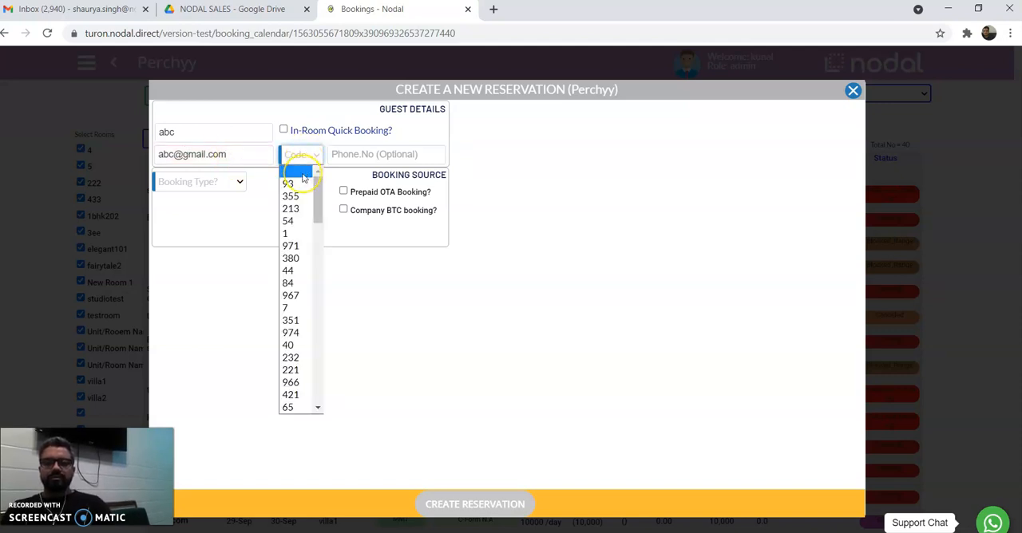
click(300, 183)
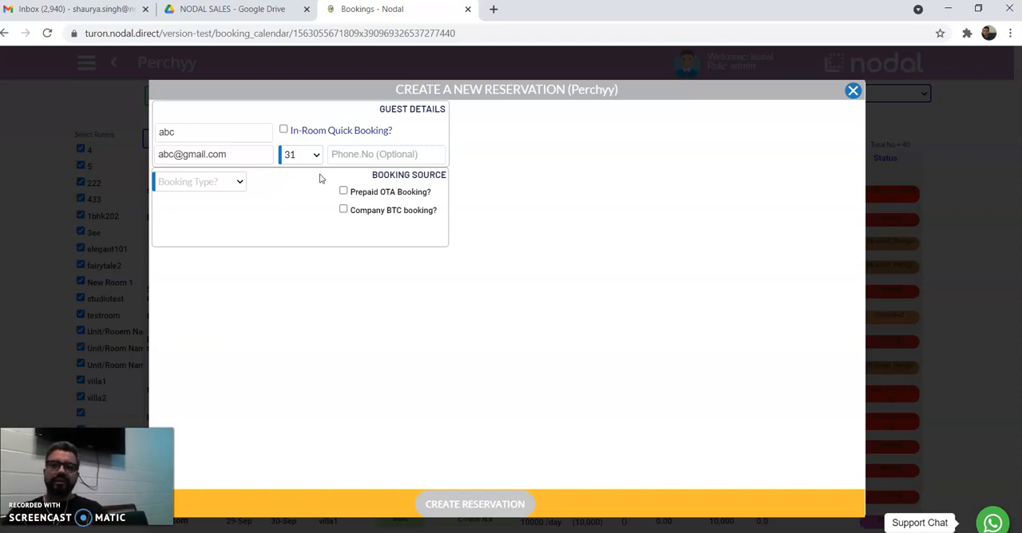
click(354, 155)
text(333333)
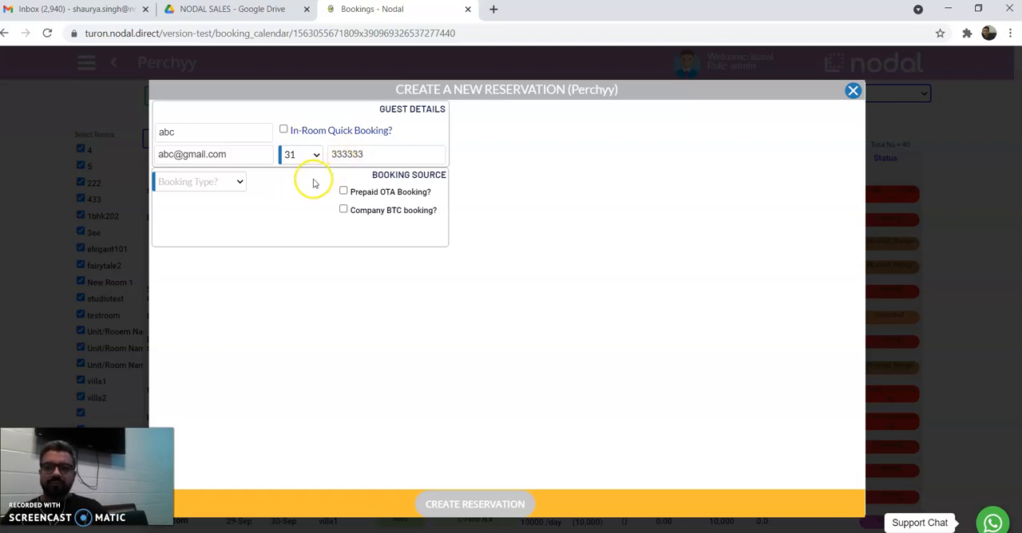
Set the booking source to OTA Booking with Pay_at_Hotel, and choose Booking.com as the OTA.
click(236, 183)
click(301, 195)
click(343, 200)
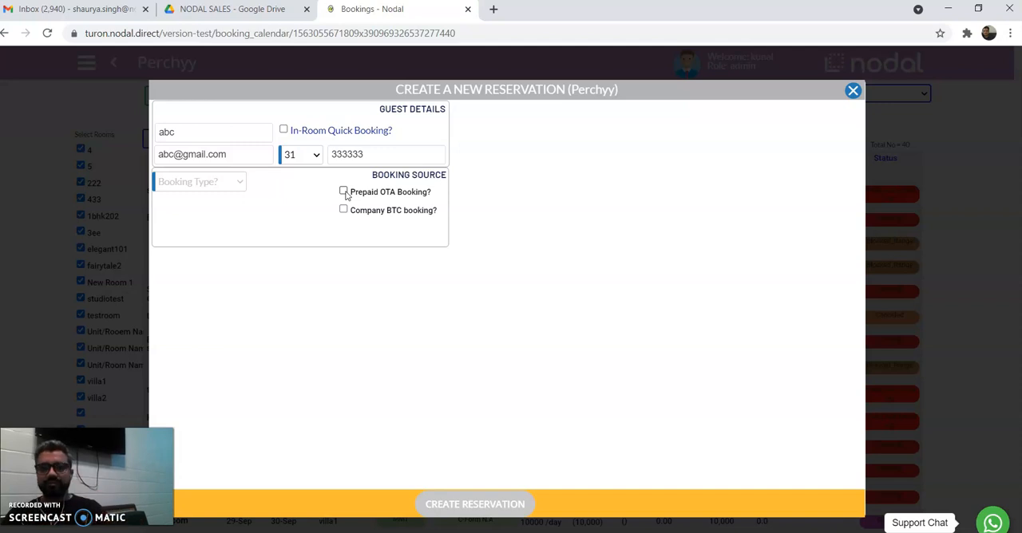
click(237, 181)
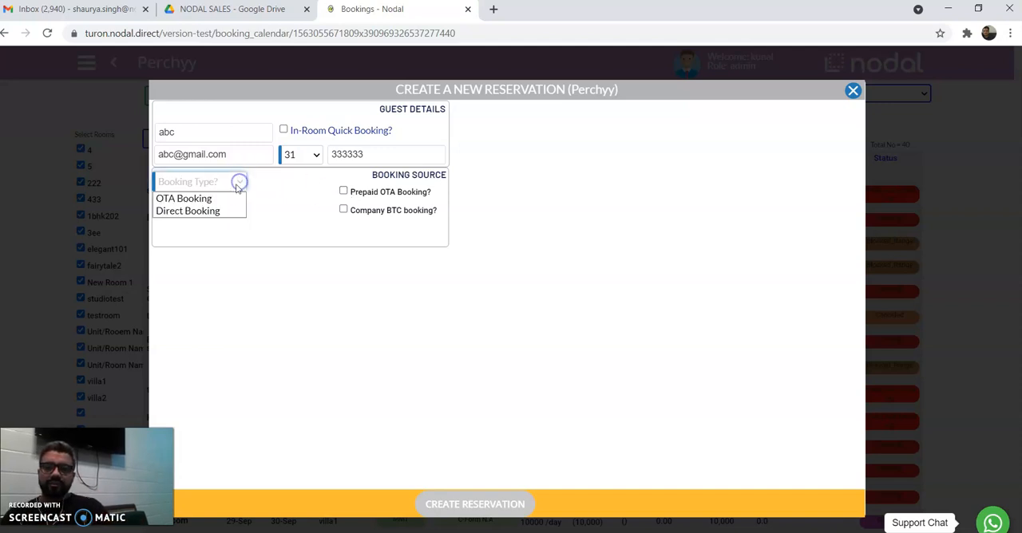
click(215, 200)
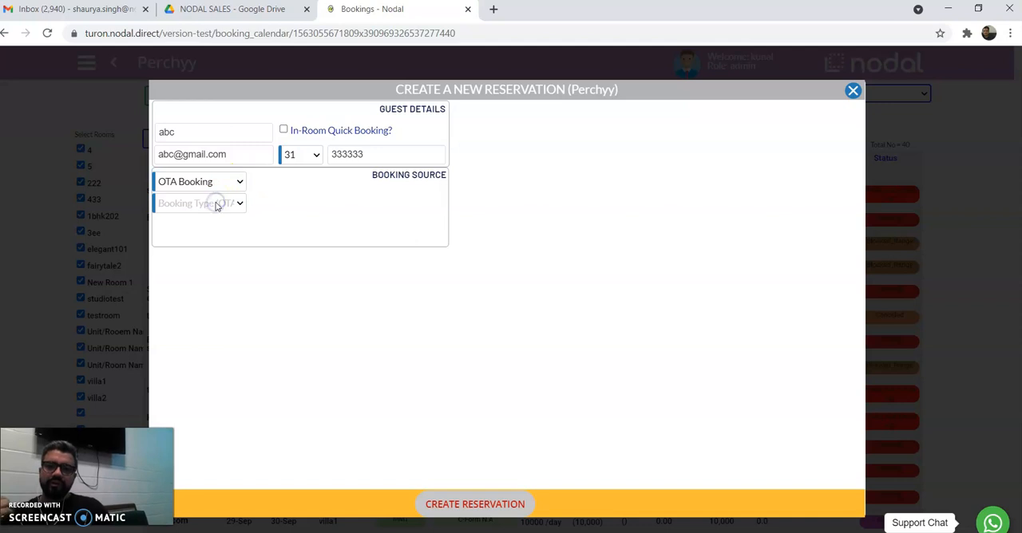
click(215, 207)
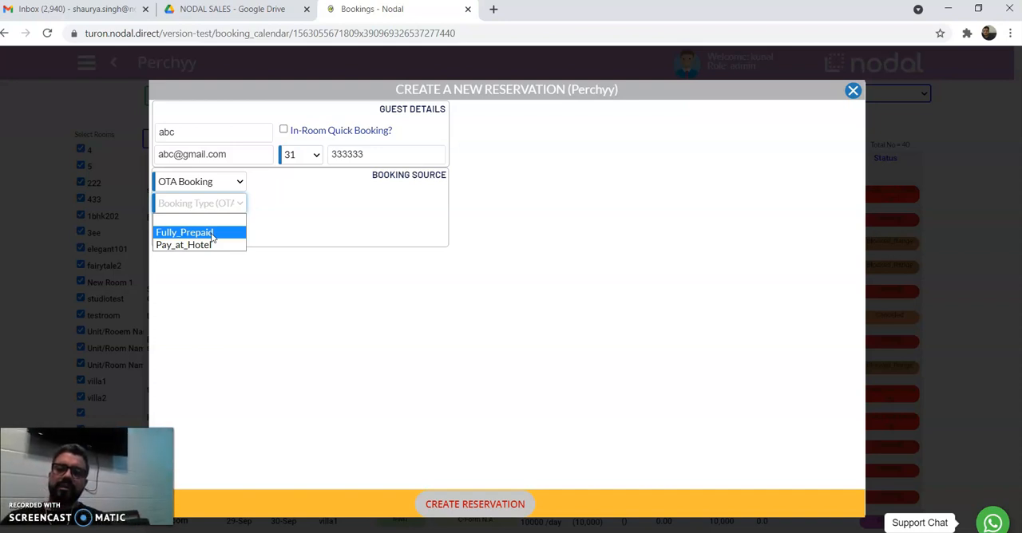
click(206, 245)
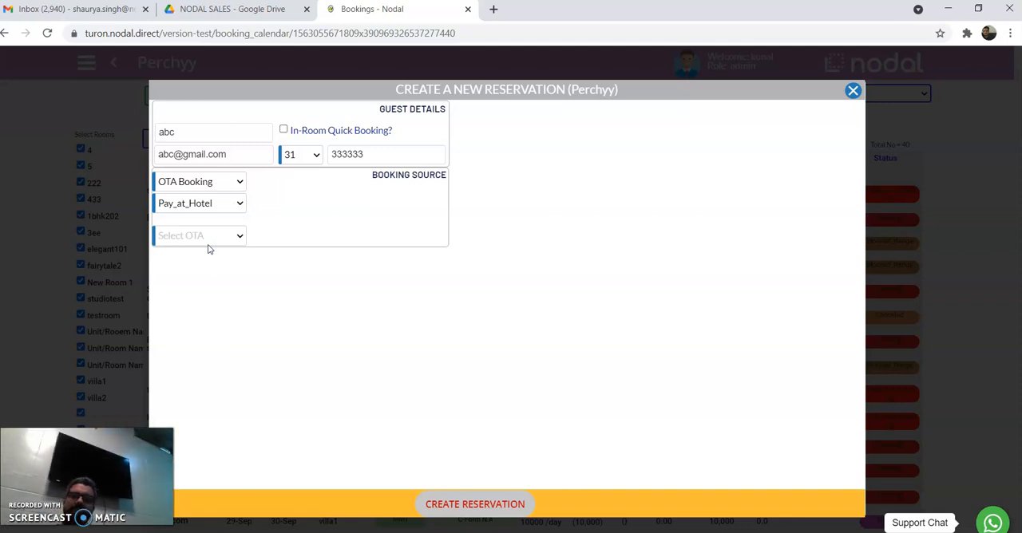
click(211, 236)
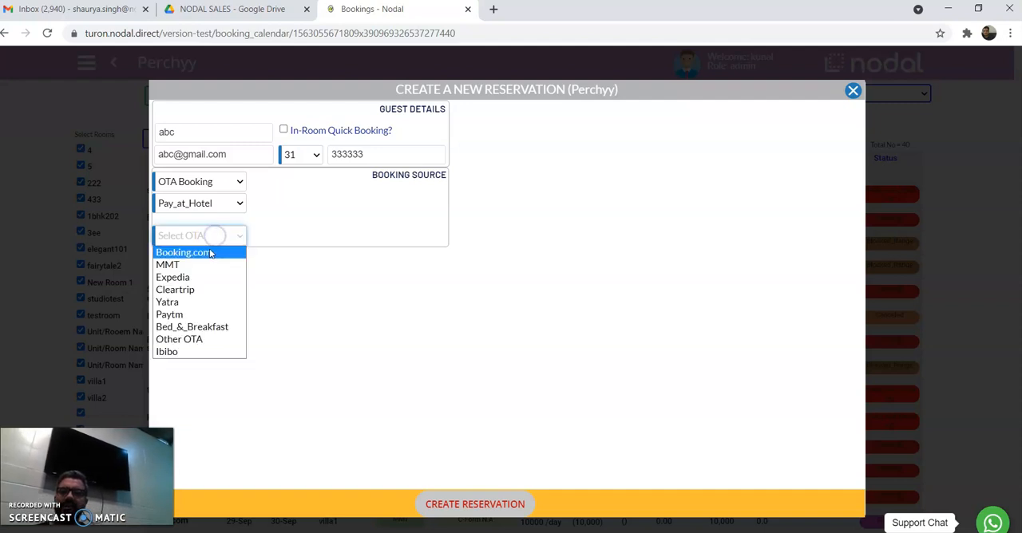
click(210, 251)
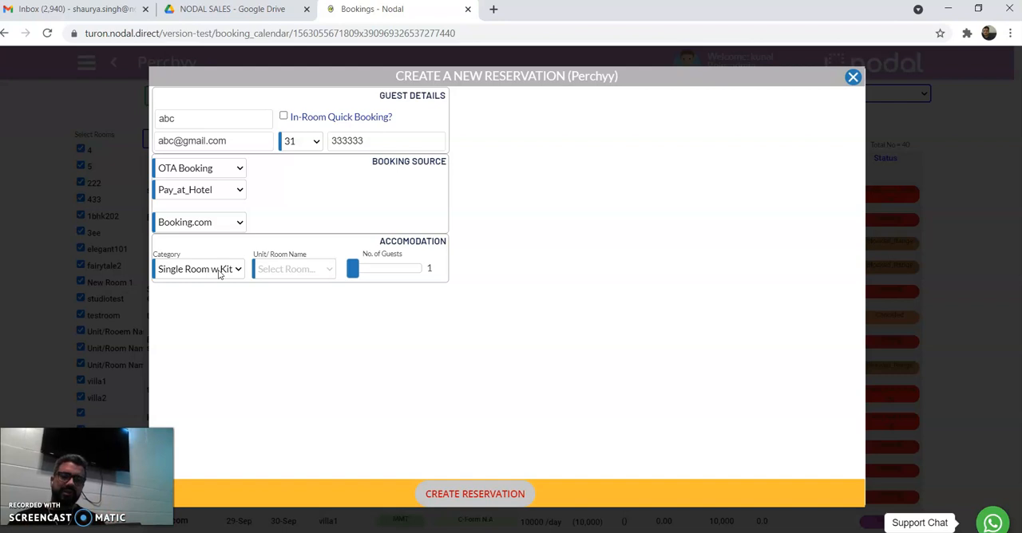
Assign room villa1 and set the stay from 30 September to 2 October 2021.
click(289, 268)
click(283, 286)
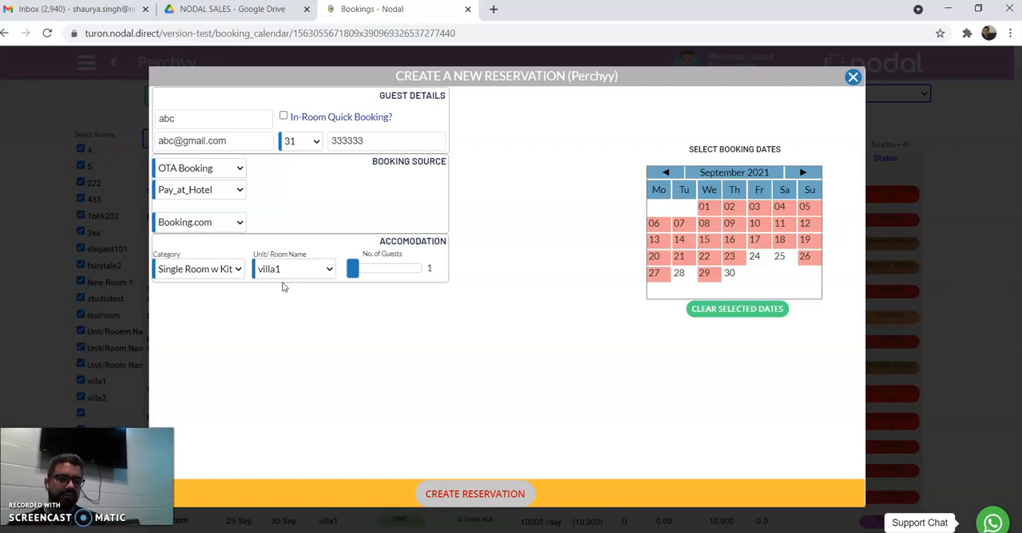
click(730, 280)
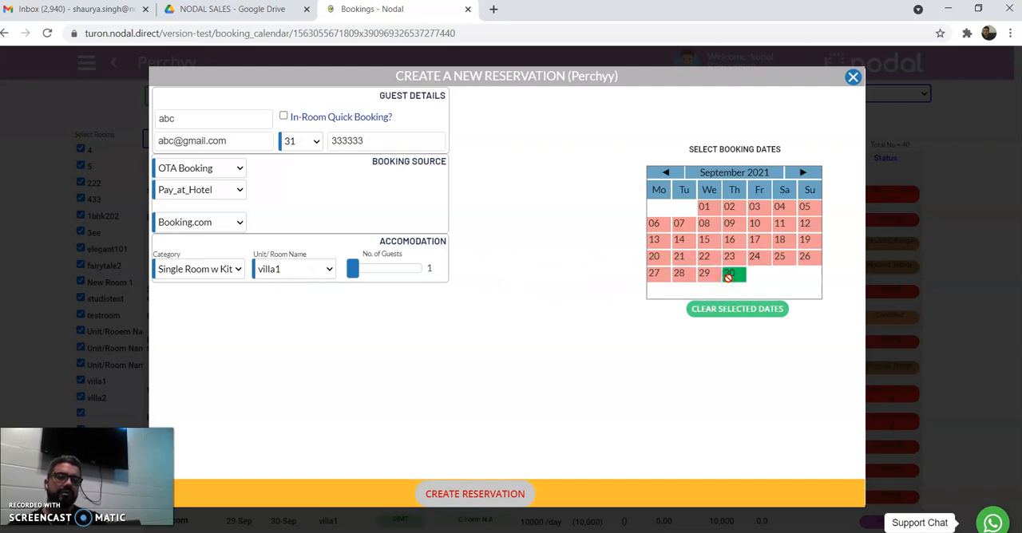
click(805, 174)
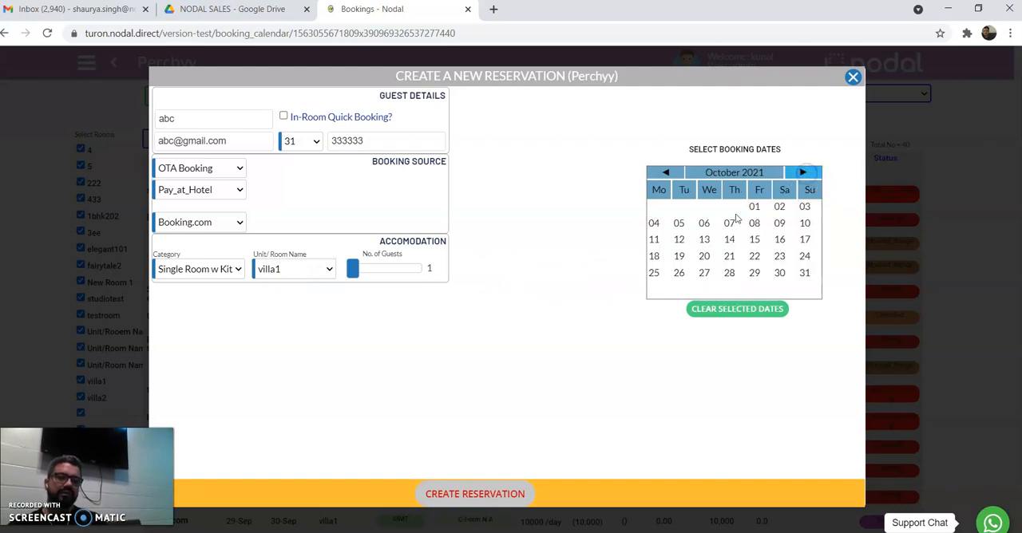
click(755, 208)
click(780, 208)
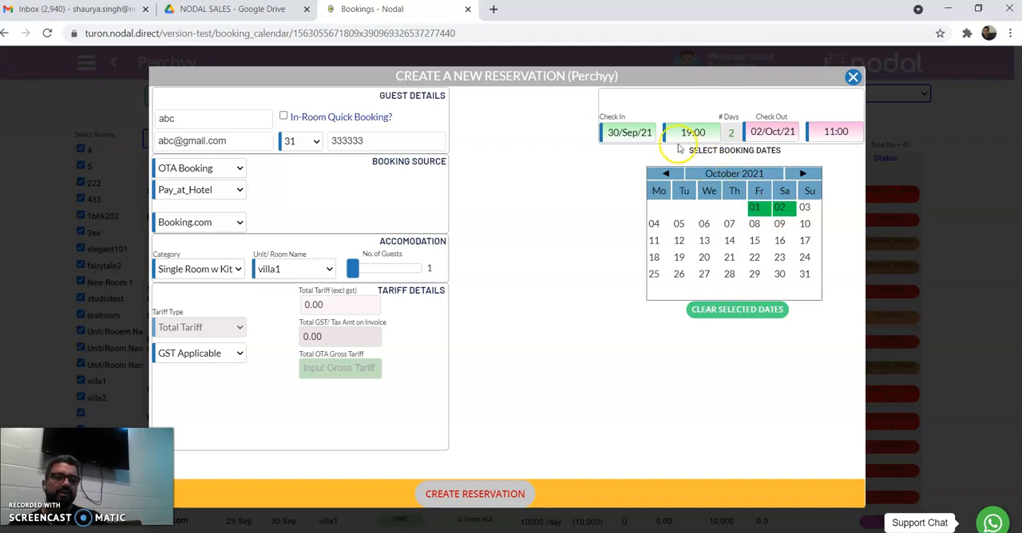
Set the total OTA gross tariff to 3000 so the tariff and GST are calculated.
click(340, 372)
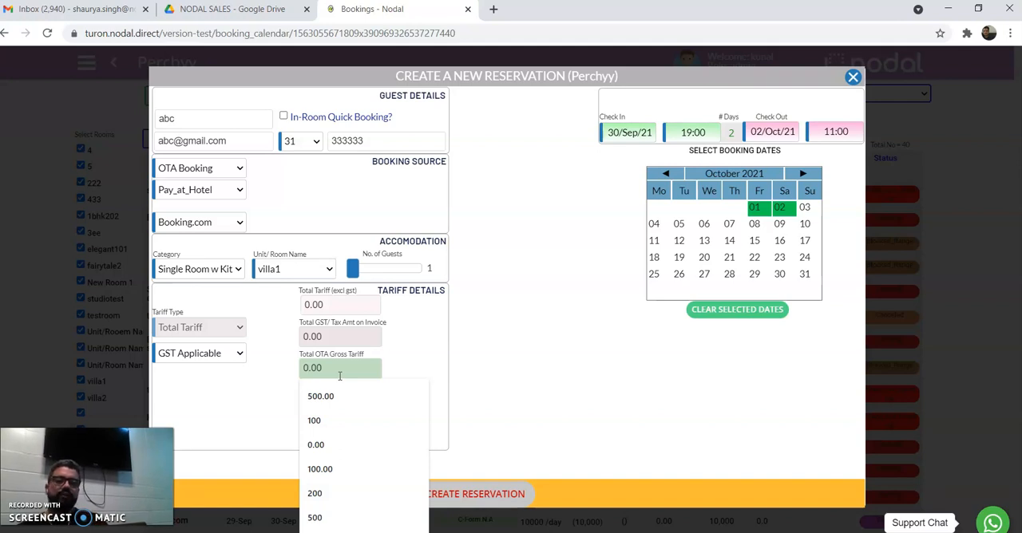
text(3)
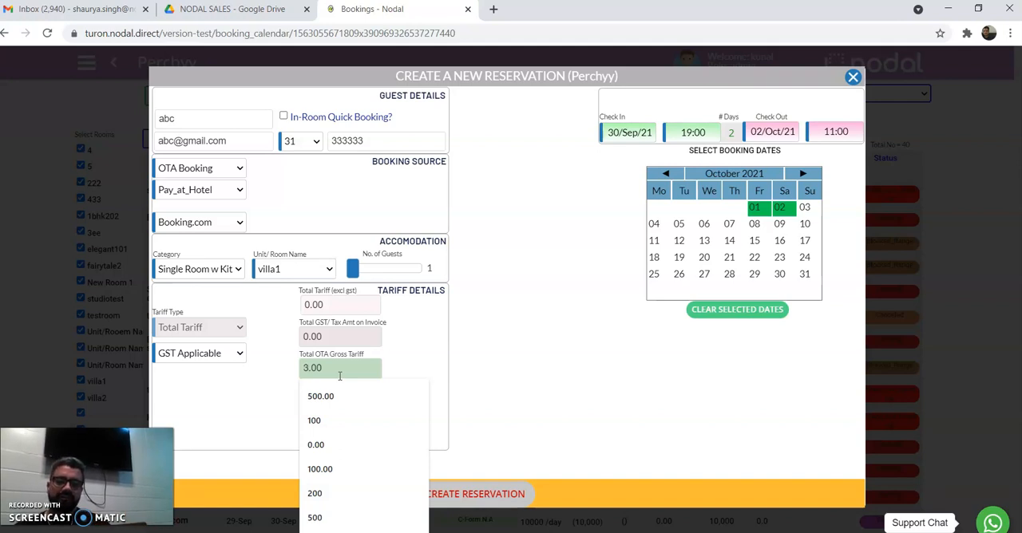
text(000)
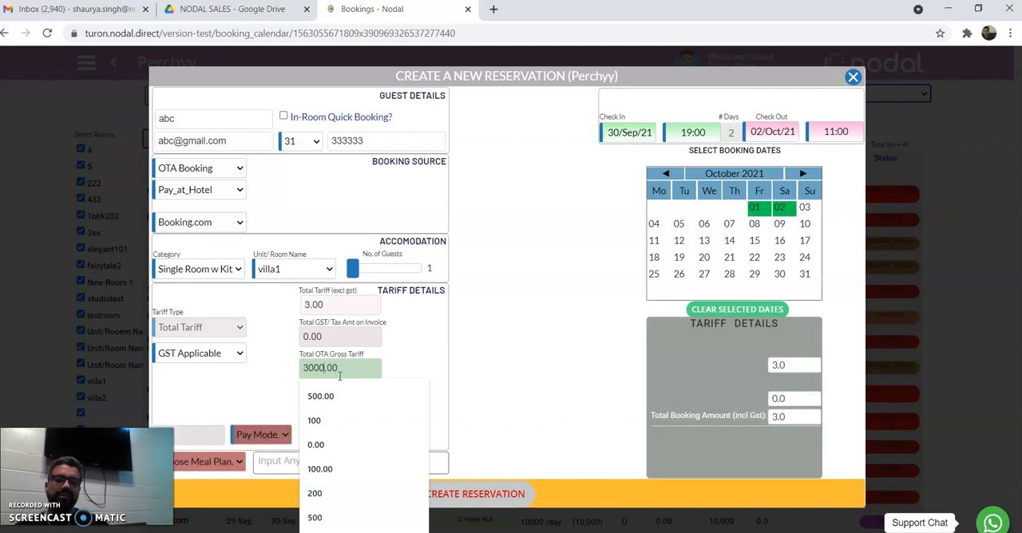
click(438, 353)
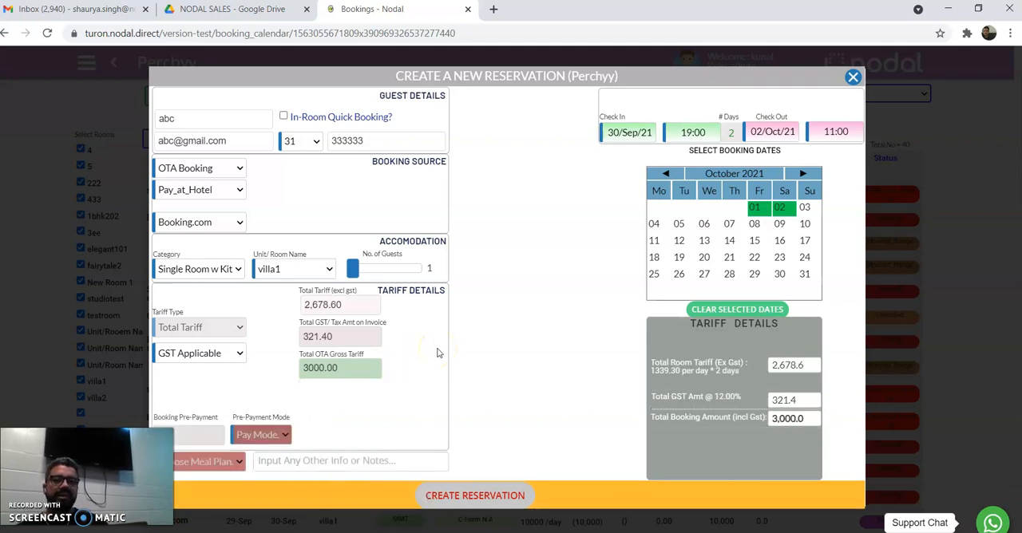
click(358, 345)
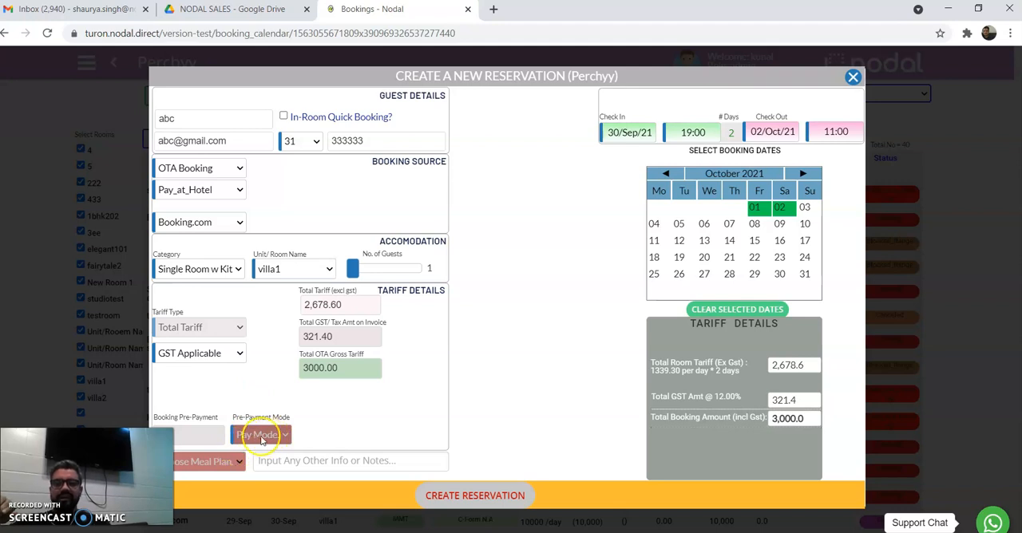
Record a booking pre-payment of 1000 with Debit_card as the payment mode.
mouse_move(207, 438)
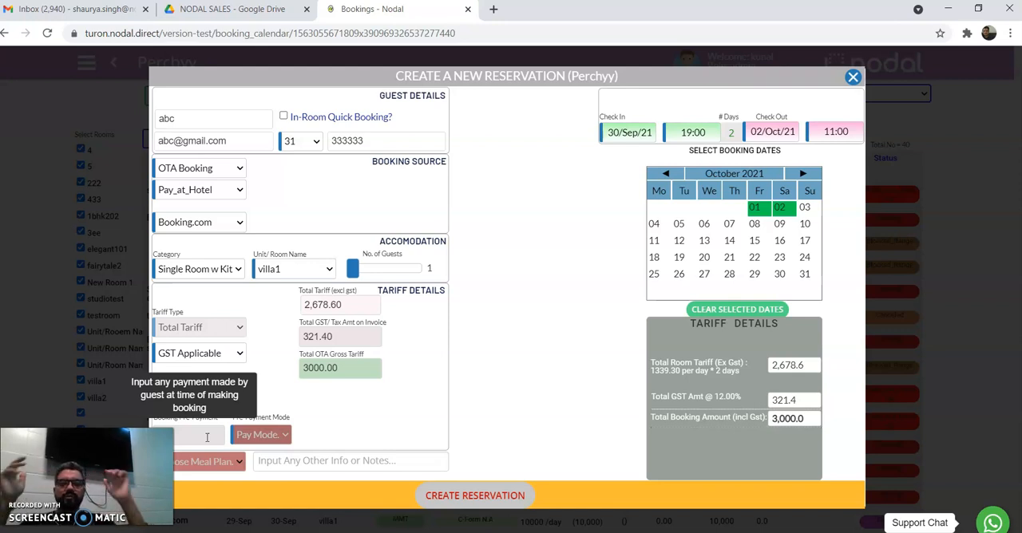
click(207, 437)
text(1000)
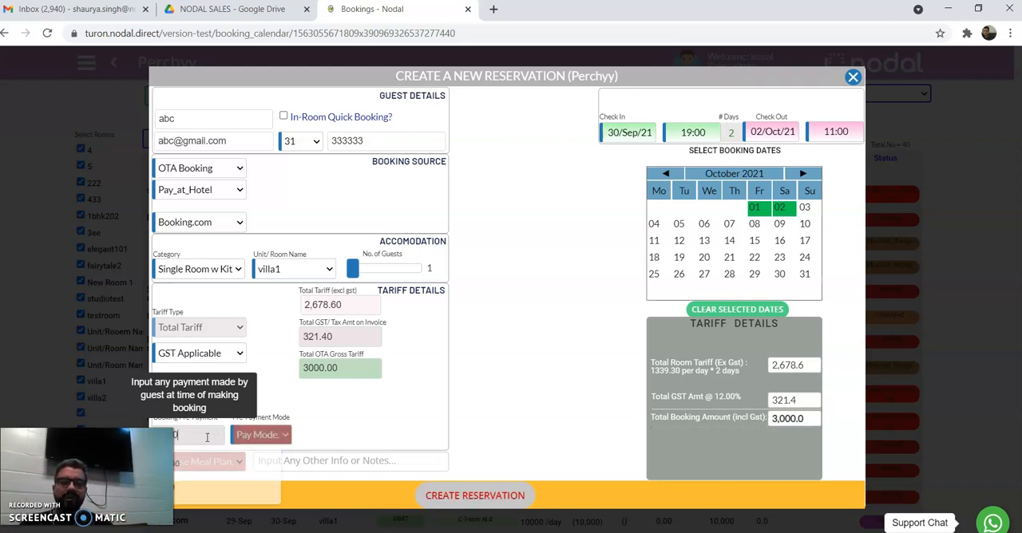
click(283, 436)
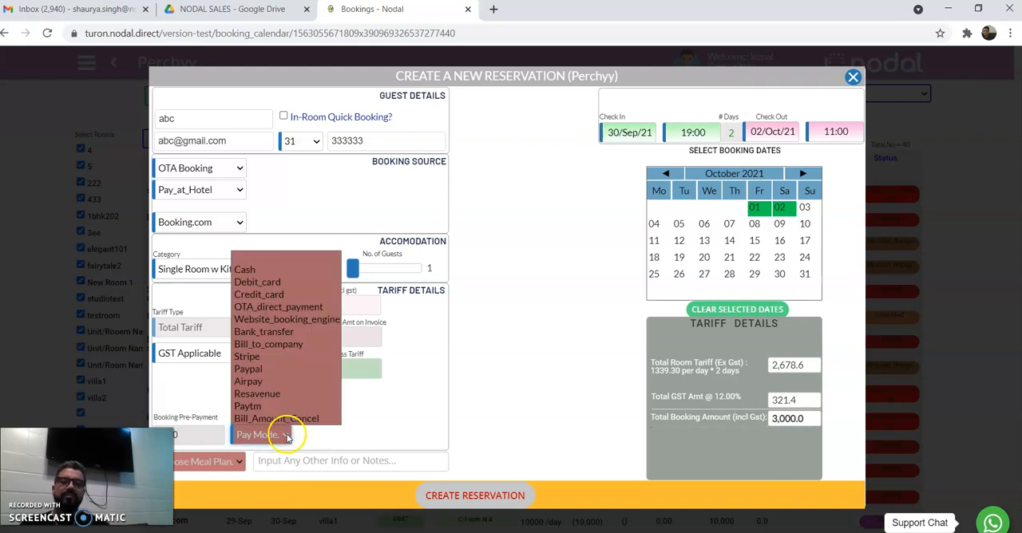
click(292, 285)
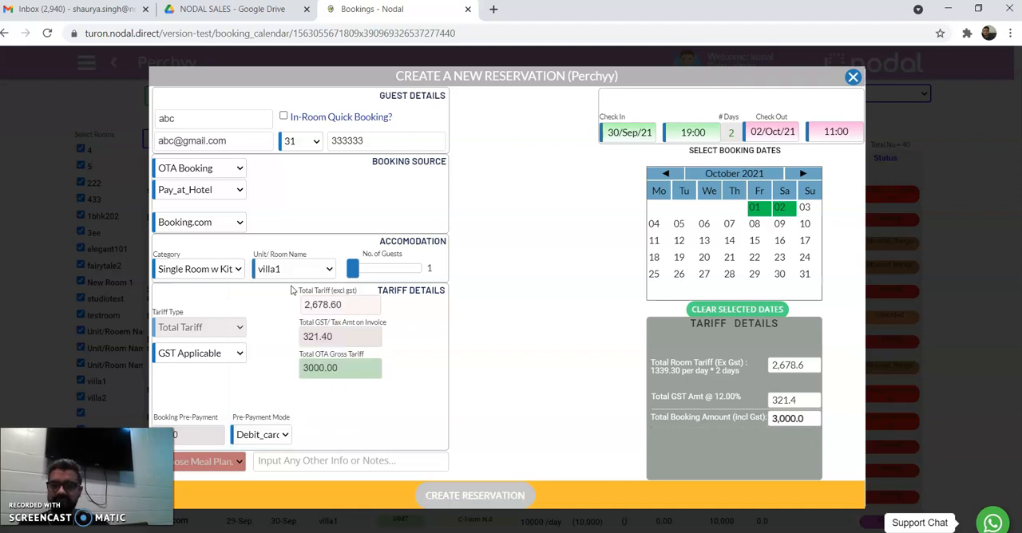
Choose a meal plan and create the reservation.
click(230, 462)
click(230, 479)
click(471, 495)
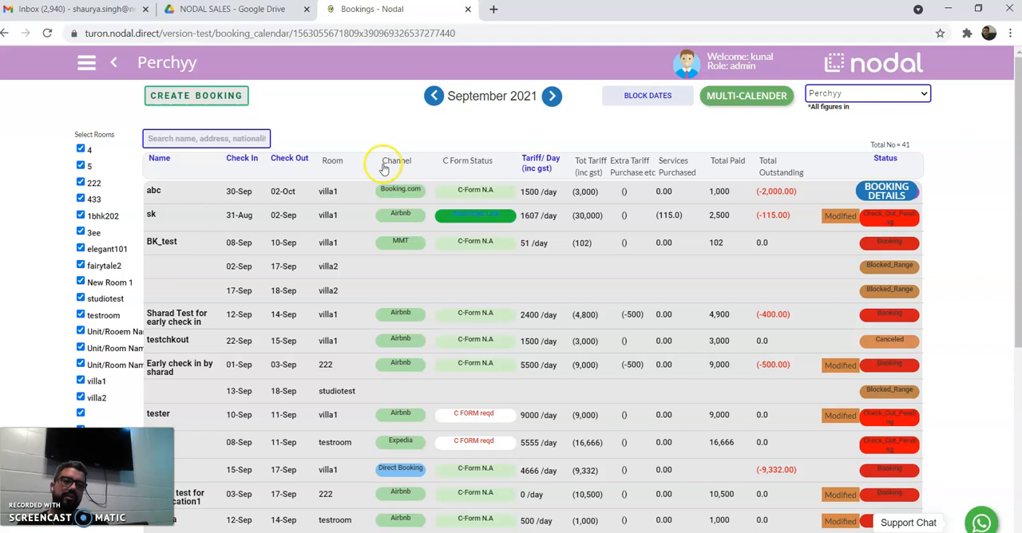
Open the abc booking's details and review its extra services, lumpsum payments, app purchases and tariff transactions.
click(901, 197)
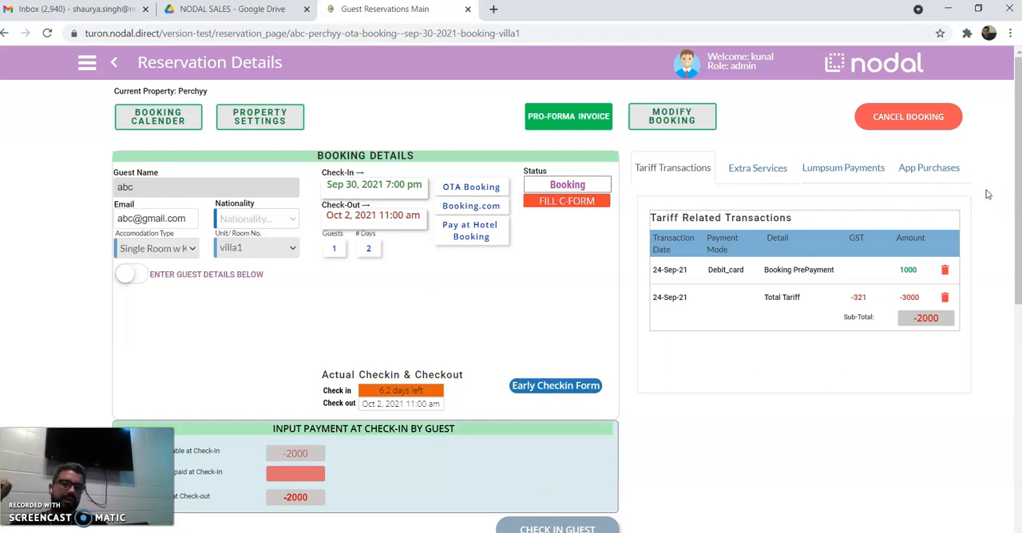
mouse_move(1011, 183)
mouse_down()
mouse_move(1013, 266)
mouse_move(1014, 185)
mouse_up()
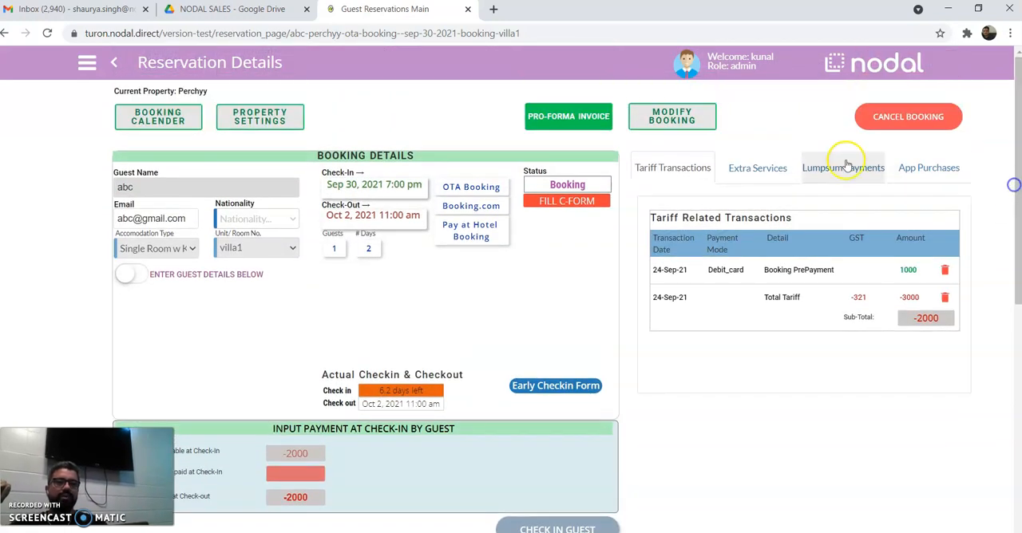
click(726, 185)
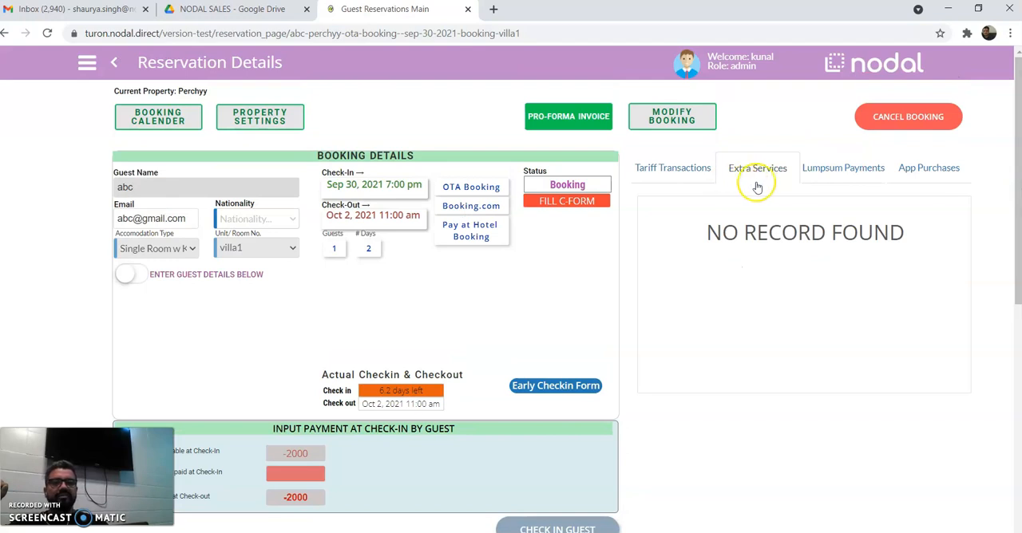
click(824, 177)
click(881, 177)
click(903, 173)
click(737, 171)
click(705, 170)
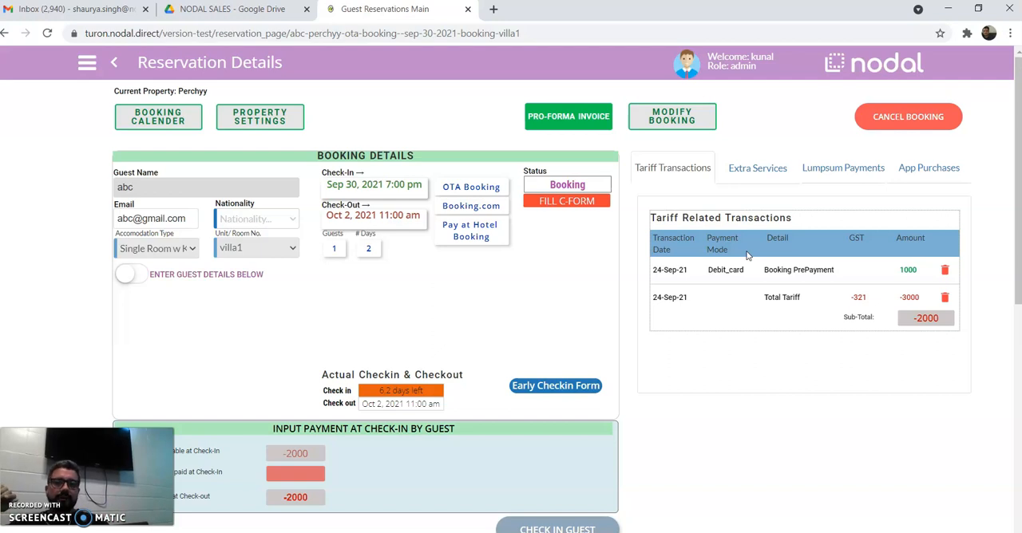
Check the nationality choices and the Early Check In form of the reservation, leaving both unchanged.
click(277, 220)
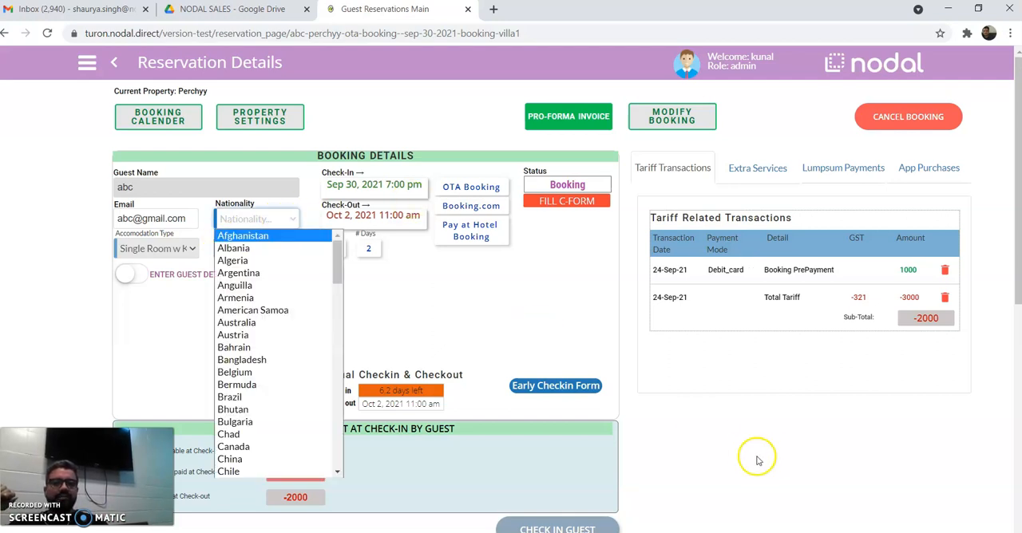
drag(1011, 238, 1007, 270)
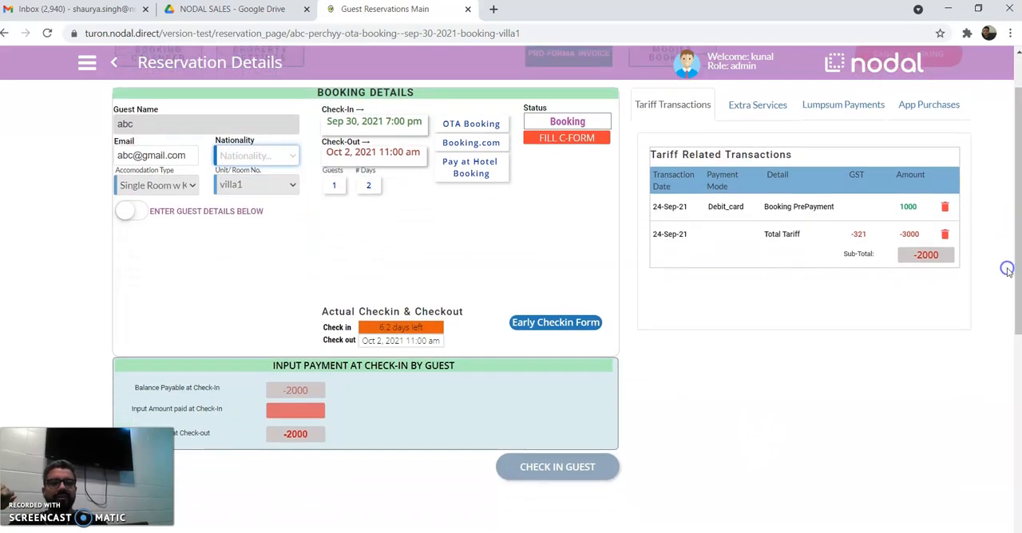
click(586, 323)
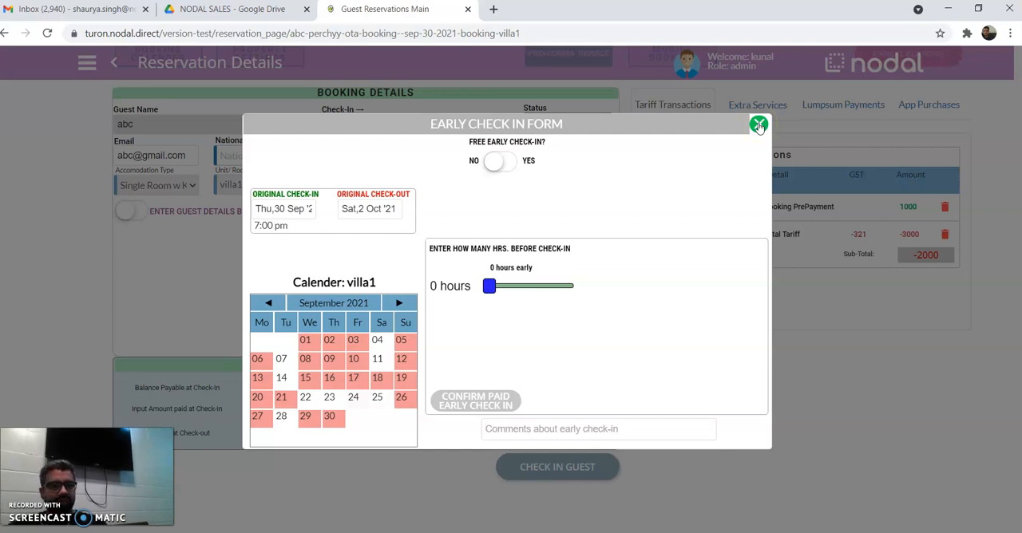
click(758, 125)
drag(1015, 175, 1017, 155)
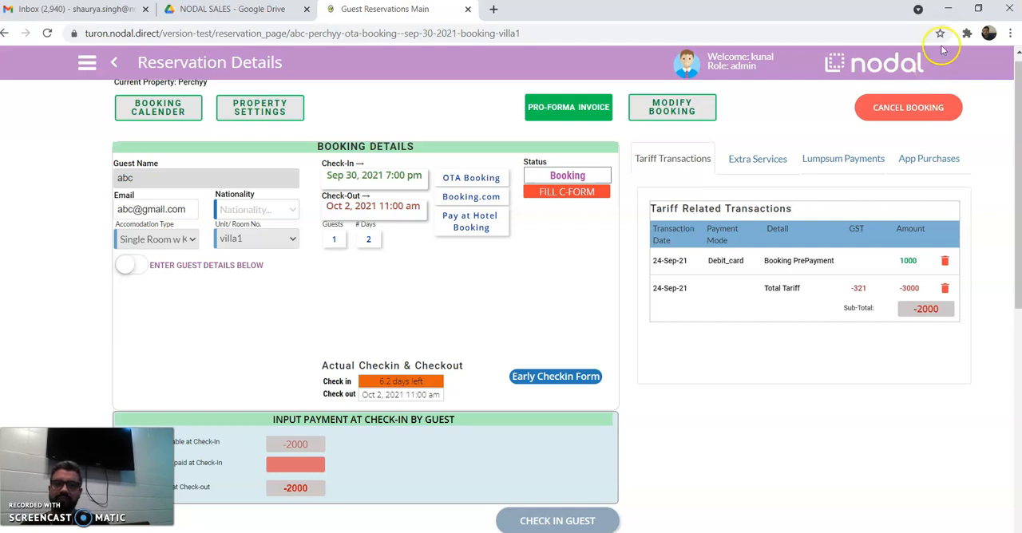
Minimize the browser window to return to the desktop.
click(947, 9)
click(536, 286)
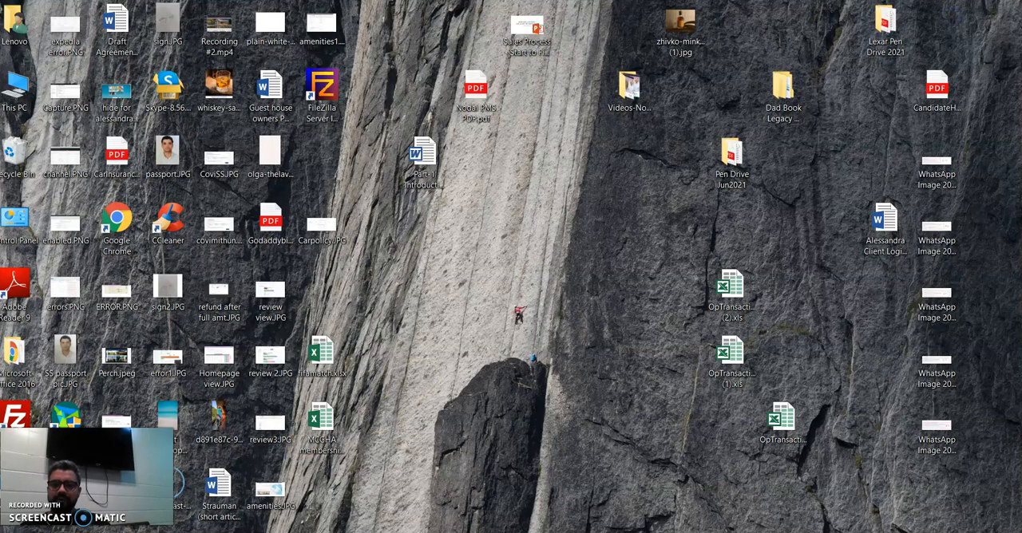